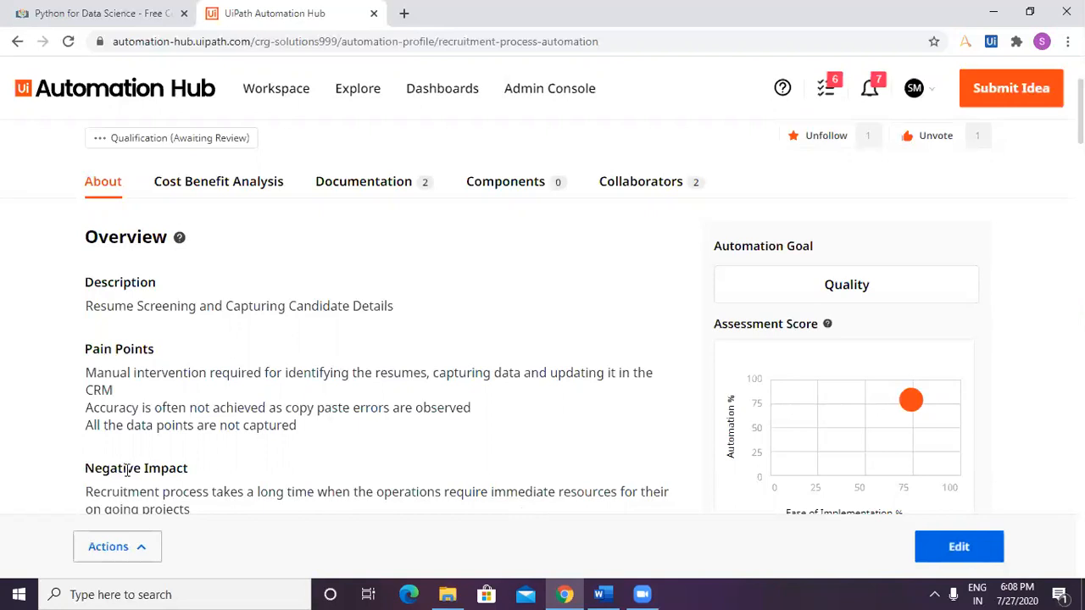
Approve the Recruitment_Process_Automation idea that is awaiting qualification review.
{"action": "left_click", "coordinate": [134, 549]}
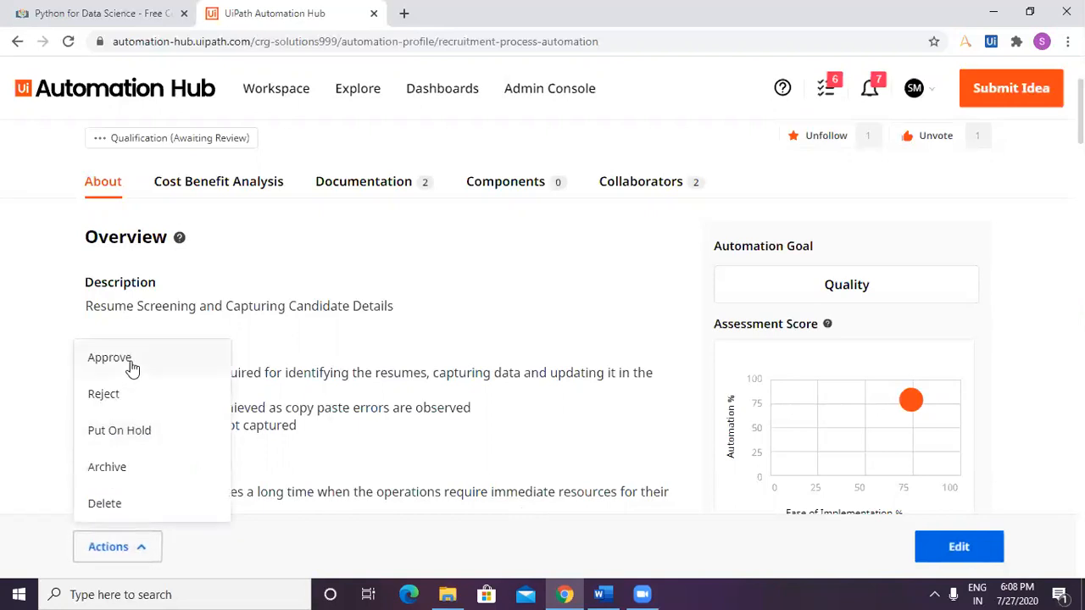
{"action": "left_click", "coordinate": [131, 361]}
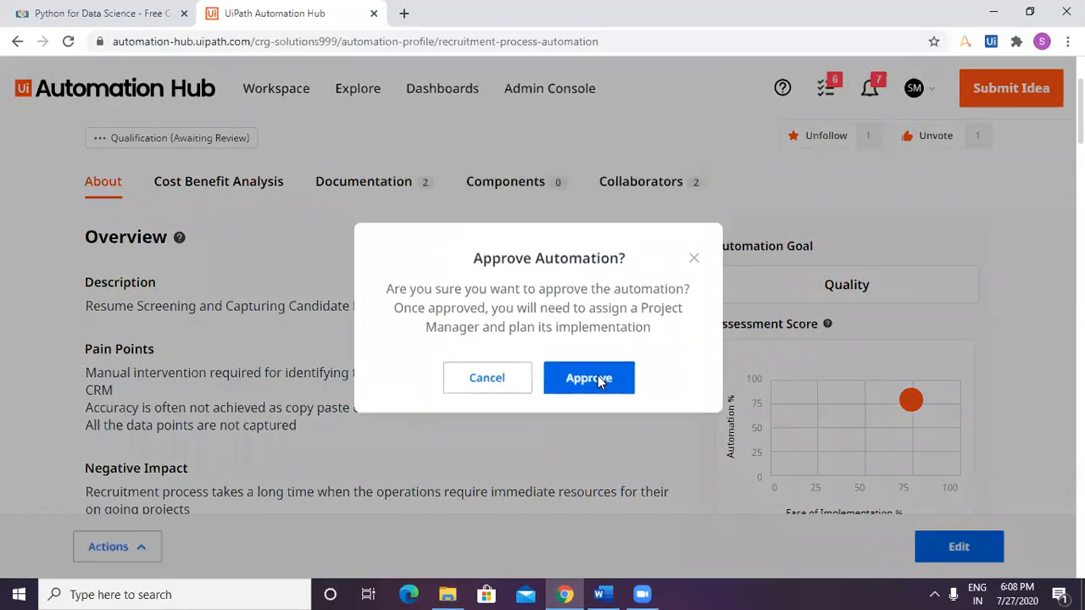
{"action": "left_click", "coordinate": [598, 377]}
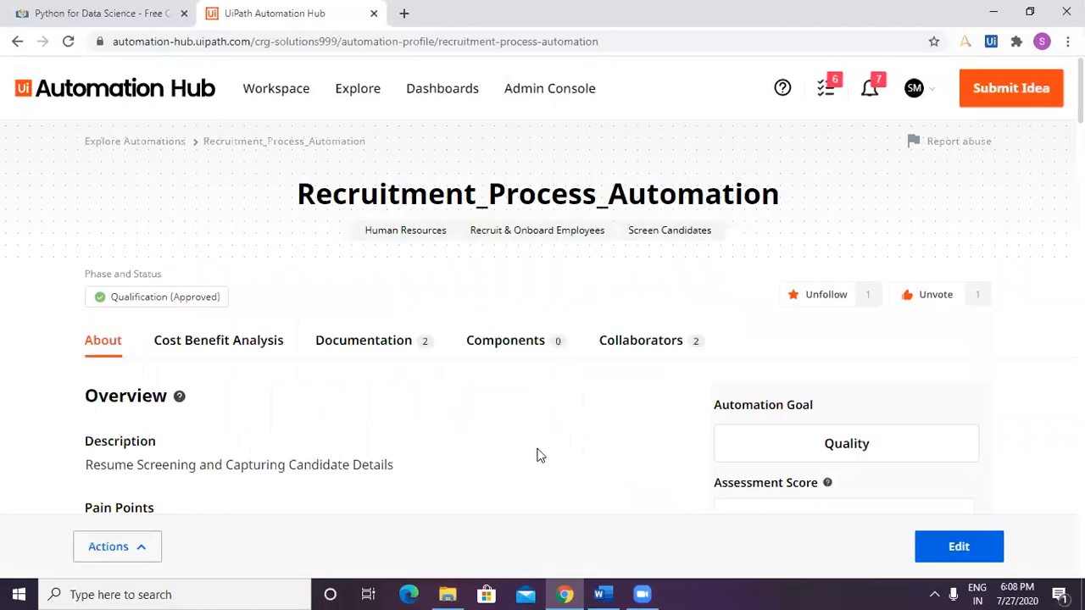
Review the automation's About page, from the overview through assessment and benefits, in both read view and edit mode.
{"action": "scroll", "coordinate": [535, 456], "scroll_direction": "down", "scroll_amount": 4}
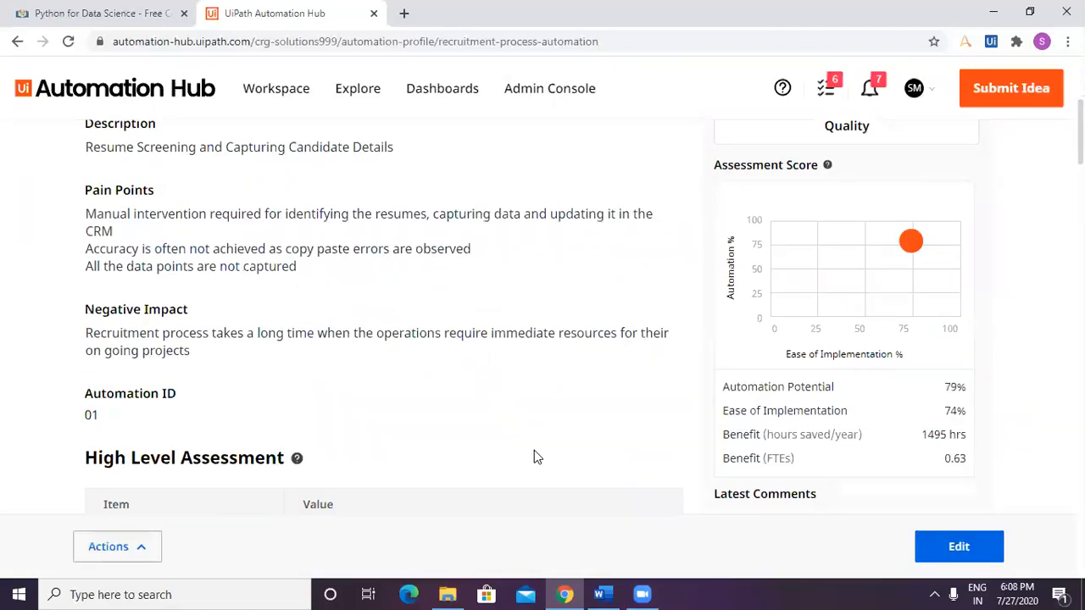
{"action": "scroll", "coordinate": [534, 456], "scroll_direction": "down", "scroll_amount": 8}
{"action": "scroll", "coordinate": [534, 452], "scroll_direction": "down", "scroll_amount": 6}
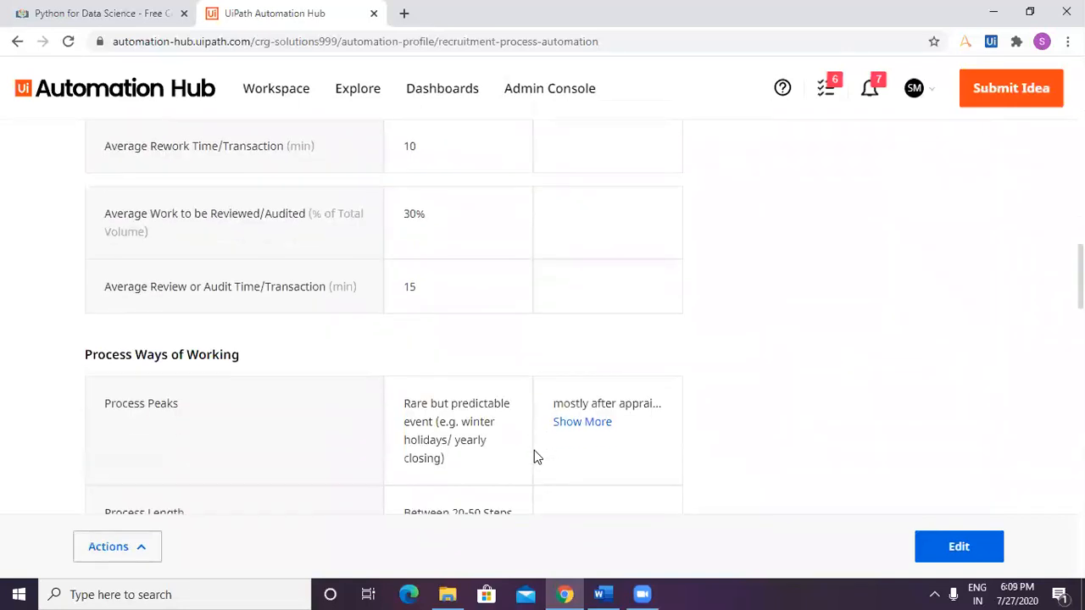
{"action": "scroll", "coordinate": [534, 455], "scroll_direction": "down", "scroll_amount": 9}
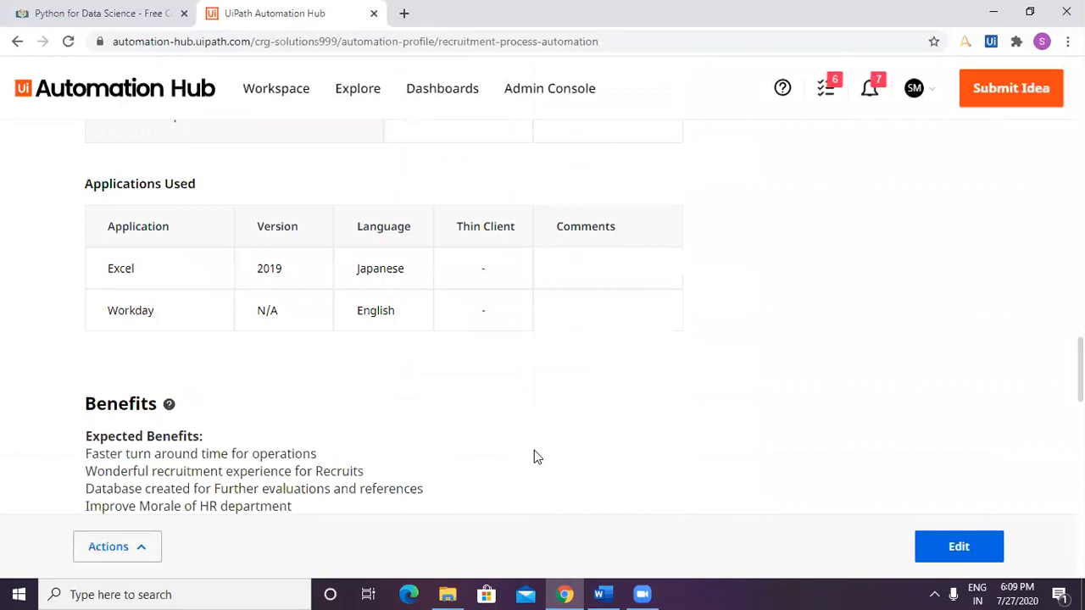
{"action": "left_click", "coordinate": [963, 548]}
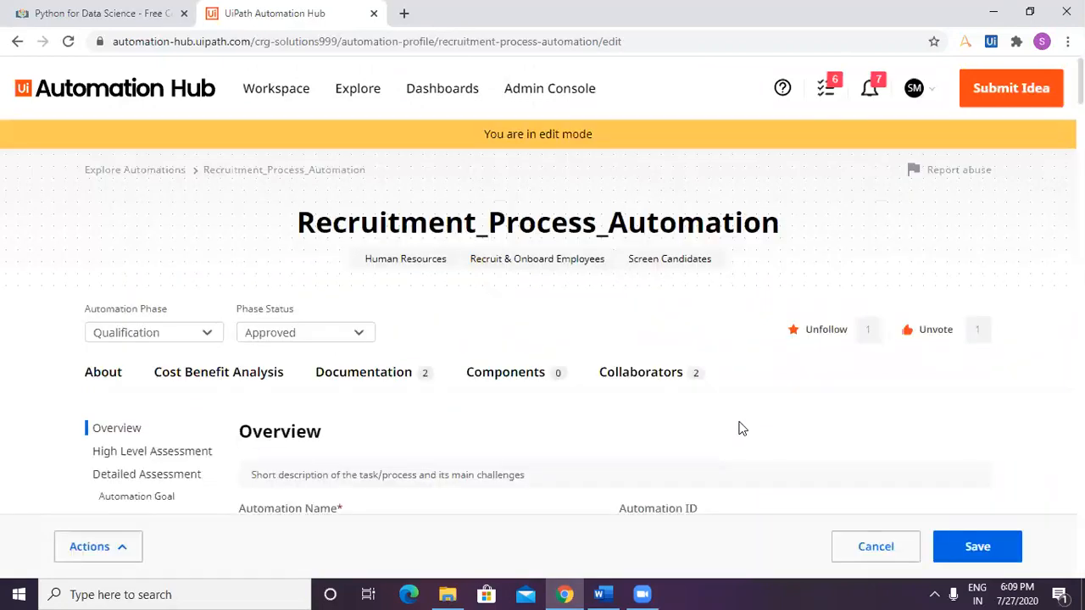
{"action": "scroll", "coordinate": [742, 429], "scroll_direction": "down", "scroll_amount": 4}
{"action": "scroll", "coordinate": [739, 428], "scroll_direction": "up", "scroll_amount": 4}
{"action": "left_click", "coordinate": [103, 378]}
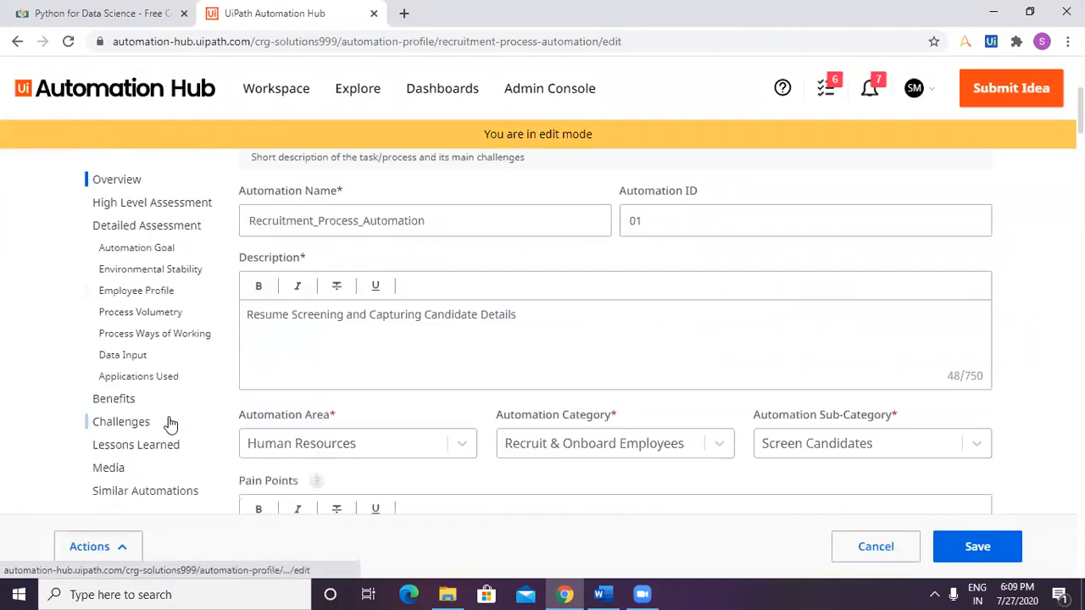
{"action": "scroll", "coordinate": [168, 424], "scroll_direction": "down", "scroll_amount": 2}
{"action": "scroll", "coordinate": [167, 424], "scroll_direction": "up", "scroll_amount": 6}
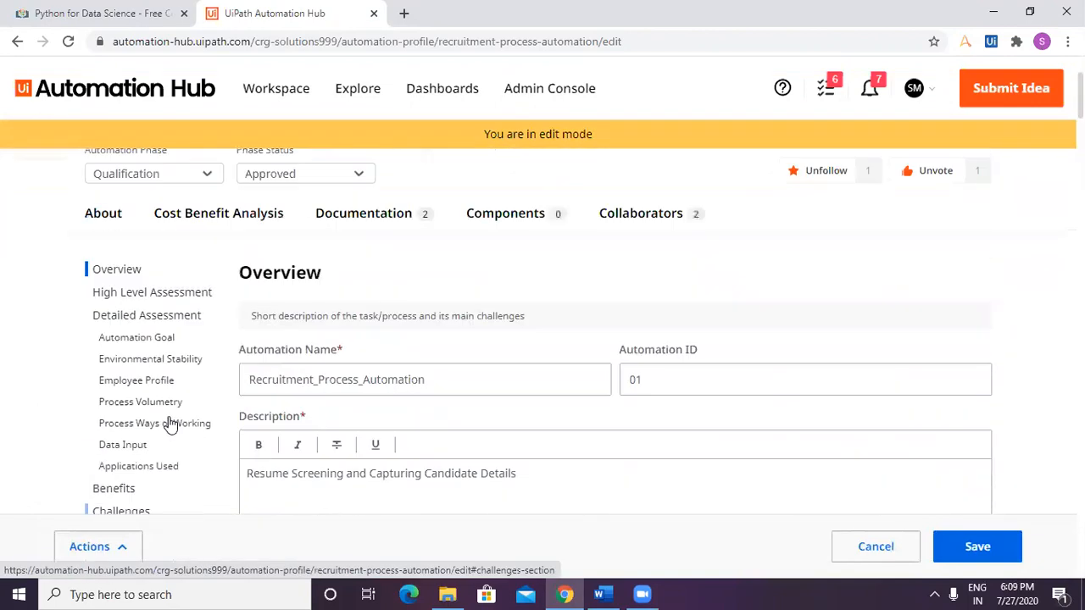
Open the Cost Benefit Analysis for editing and set the final Ease of Implementation to Easy.
{"action": "left_click", "coordinate": [194, 382]}
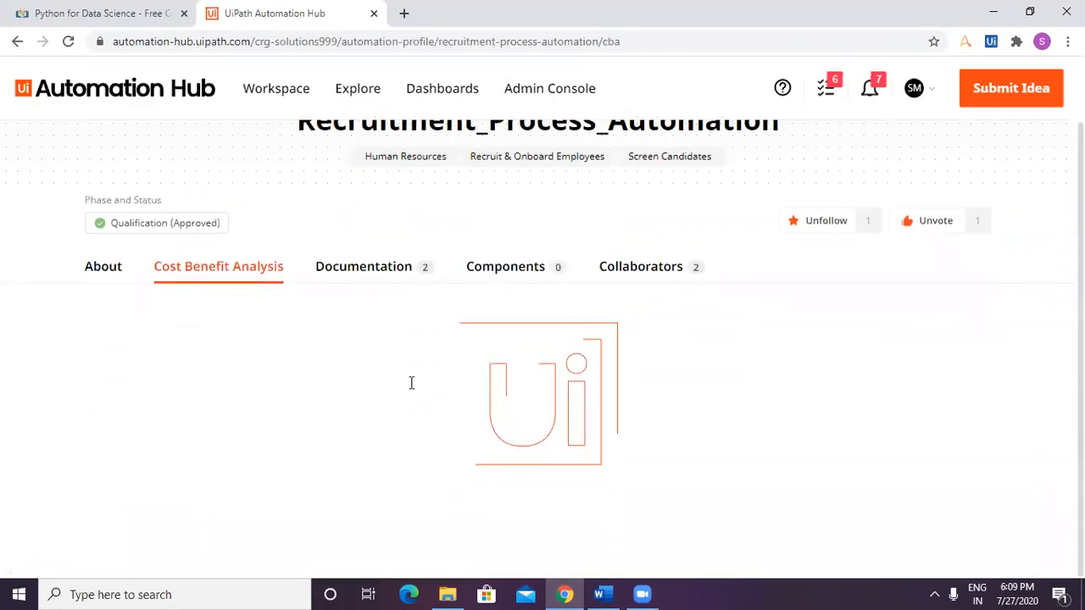
{"action": "scroll", "coordinate": [412, 385], "scroll_direction": "down", "scroll_amount": 1}
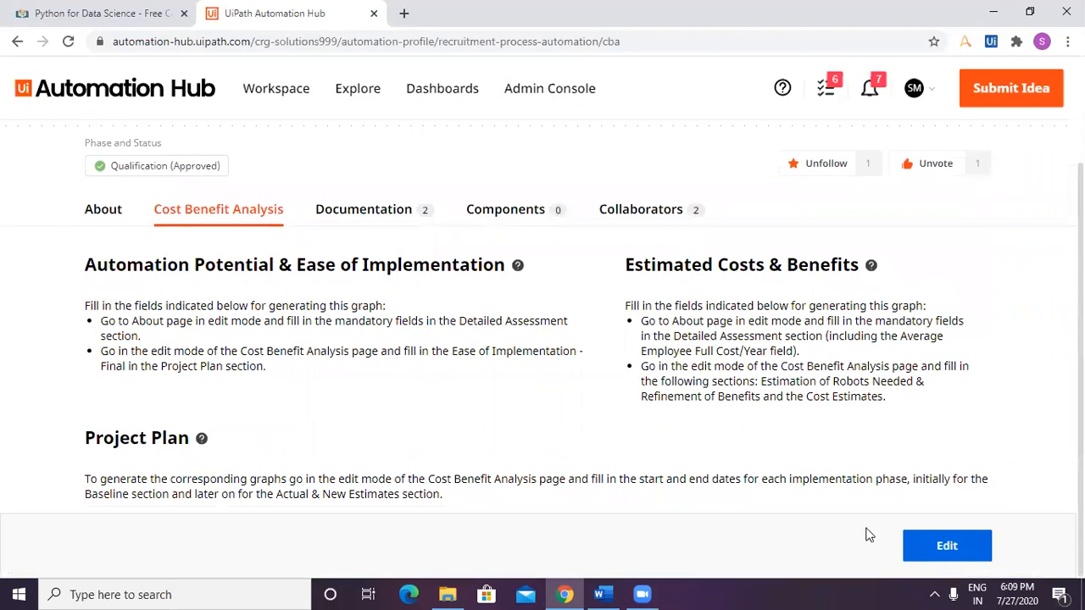
{"action": "left_click", "coordinate": [940, 549]}
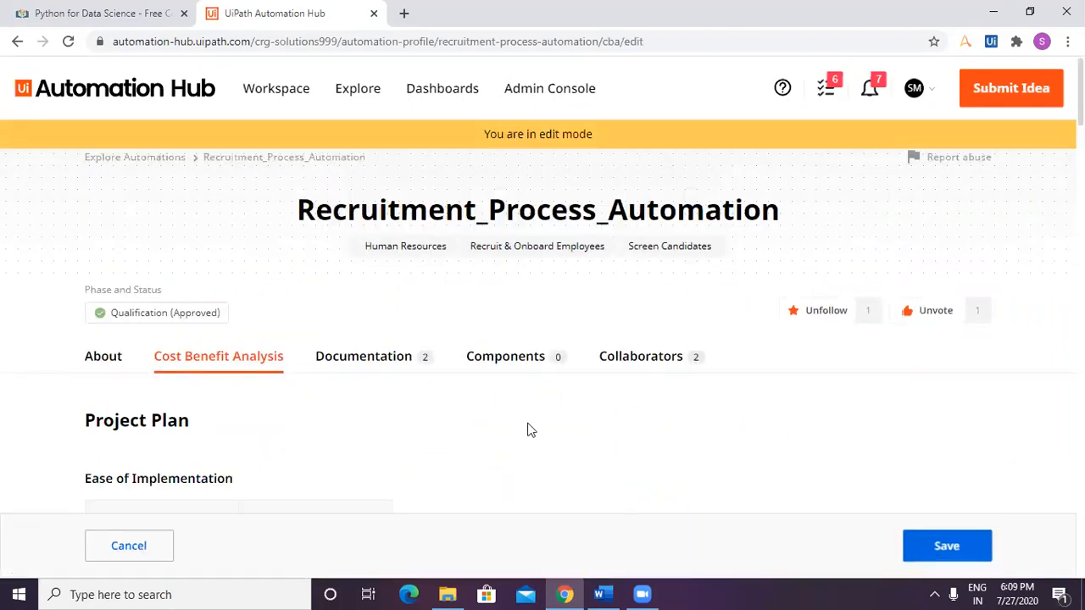
{"action": "scroll", "coordinate": [520, 426], "scroll_direction": "down", "scroll_amount": 2}
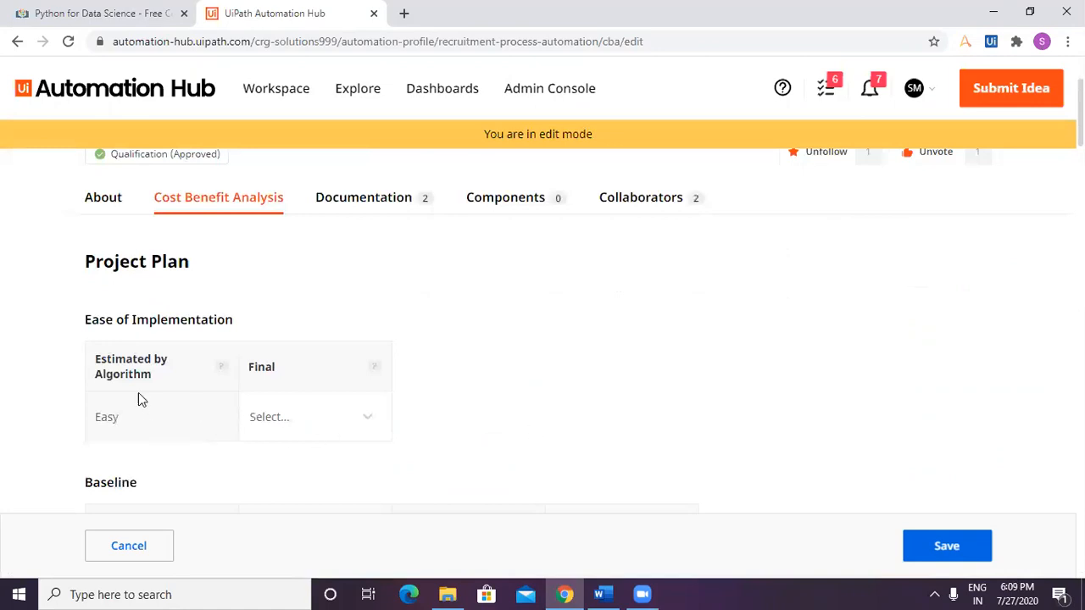
{"action": "left_click", "coordinate": [236, 435]}
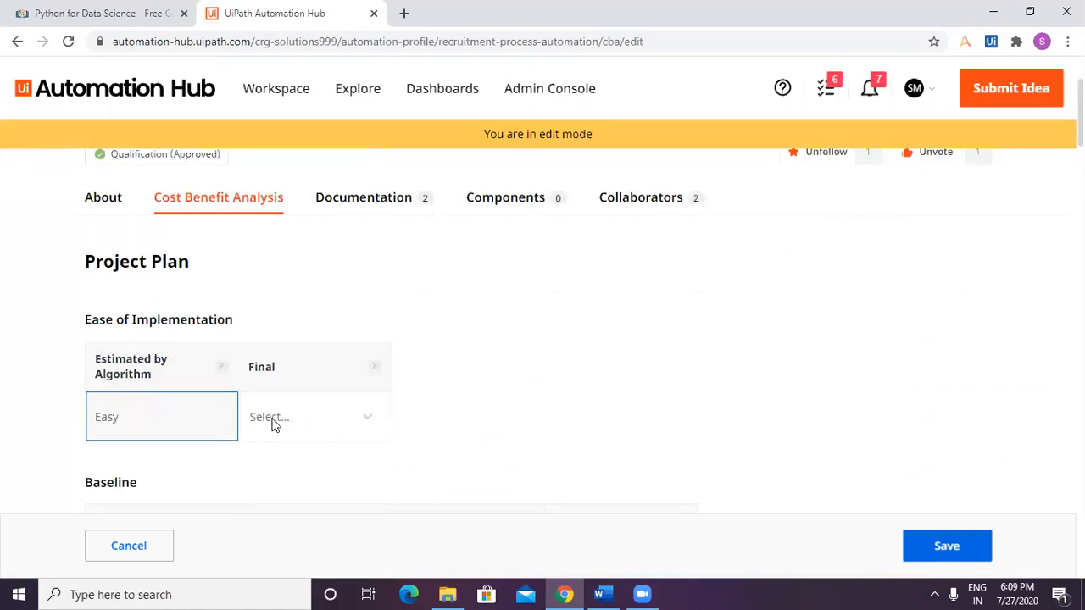
{"action": "left_click", "coordinate": [274, 424]}
{"action": "left_click", "coordinate": [294, 461]}
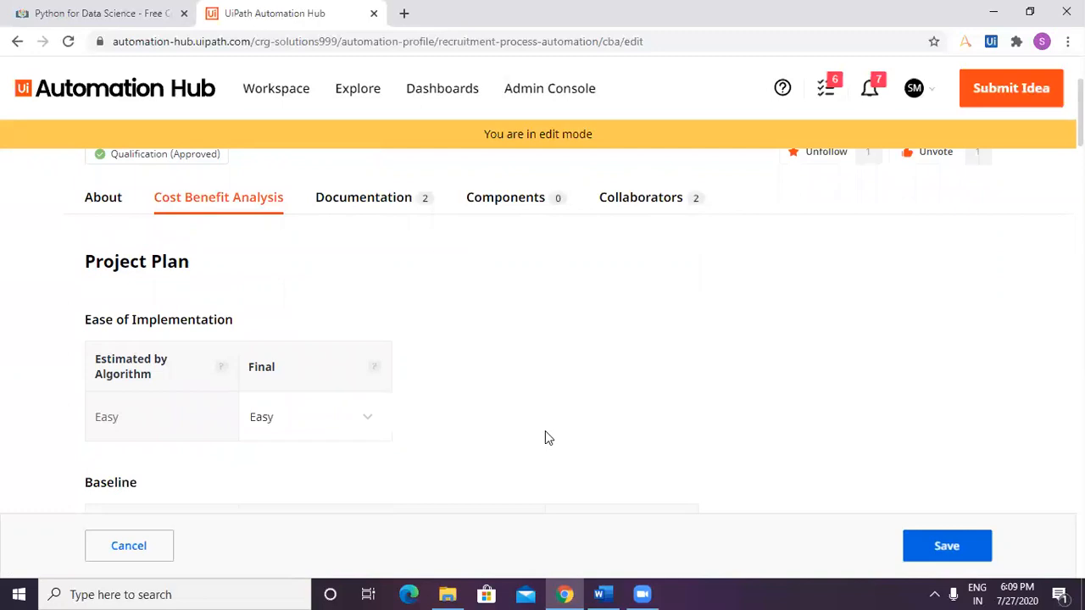
Set the baseline Analysis phase to start on 08/03/2020 and end on 08/04/2020.
{"action": "scroll", "coordinate": [545, 430], "scroll_direction": "down", "scroll_amount": 2}
{"action": "scroll", "coordinate": [545, 431], "scroll_direction": "down", "scroll_amount": 1}
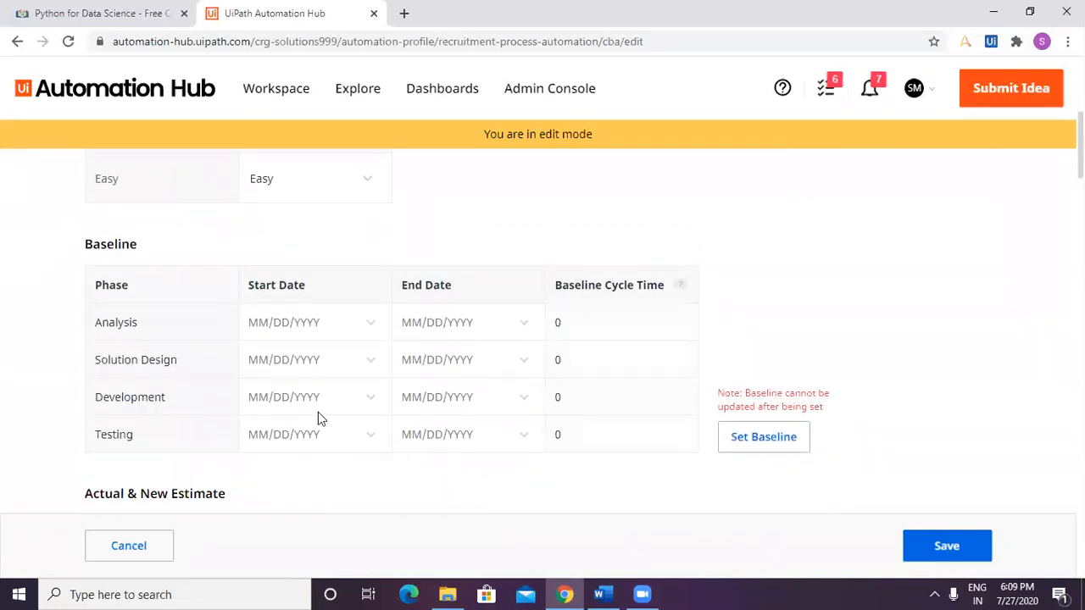
{"action": "left_click", "coordinate": [269, 322]}
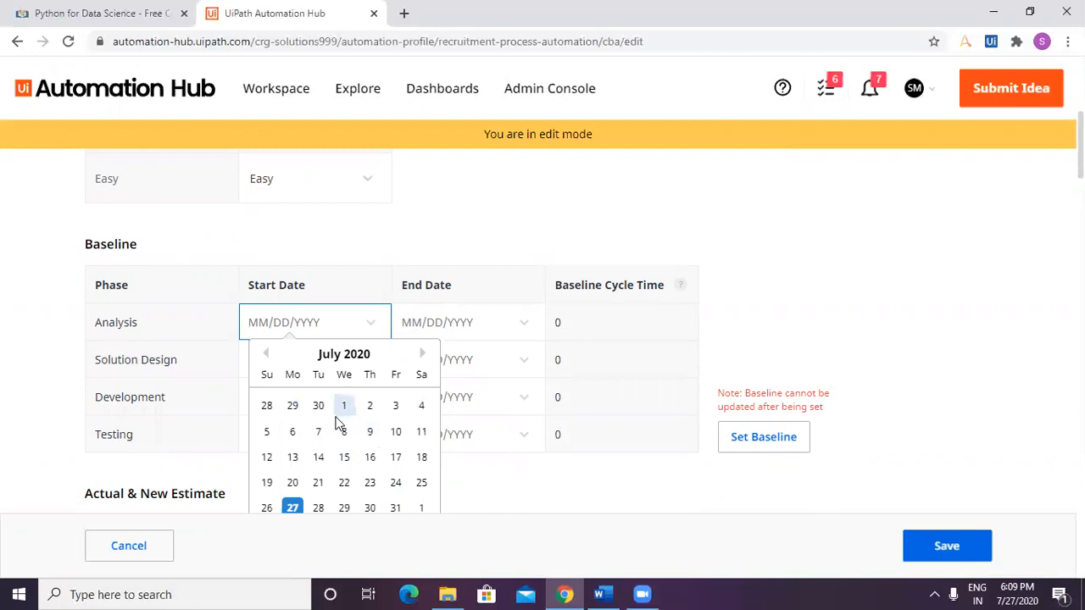
{"action": "left_click", "coordinate": [422, 353]}
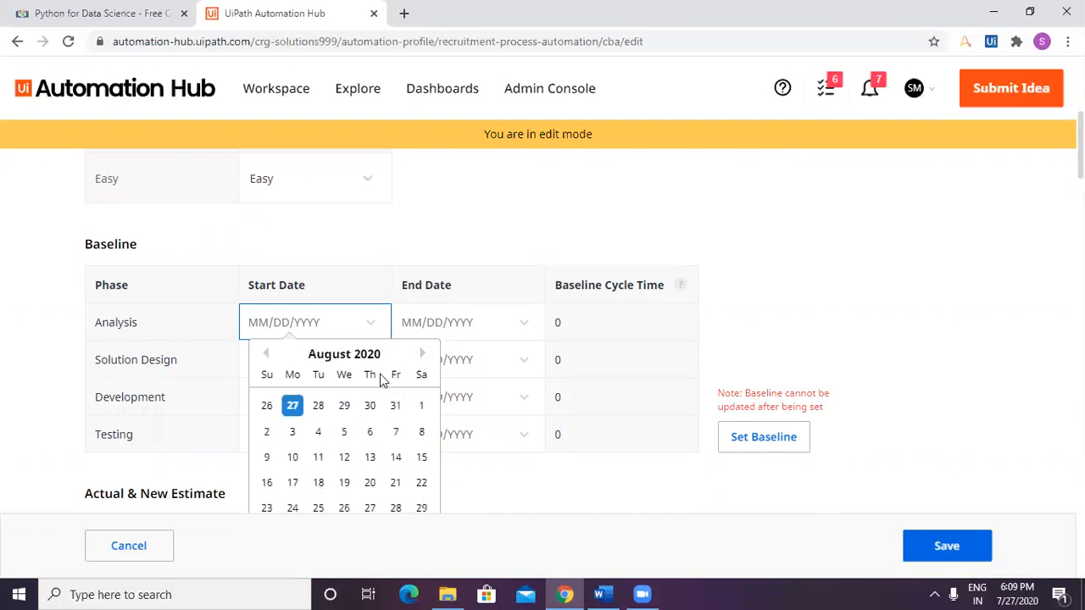
{"action": "left_click", "coordinate": [294, 434]}
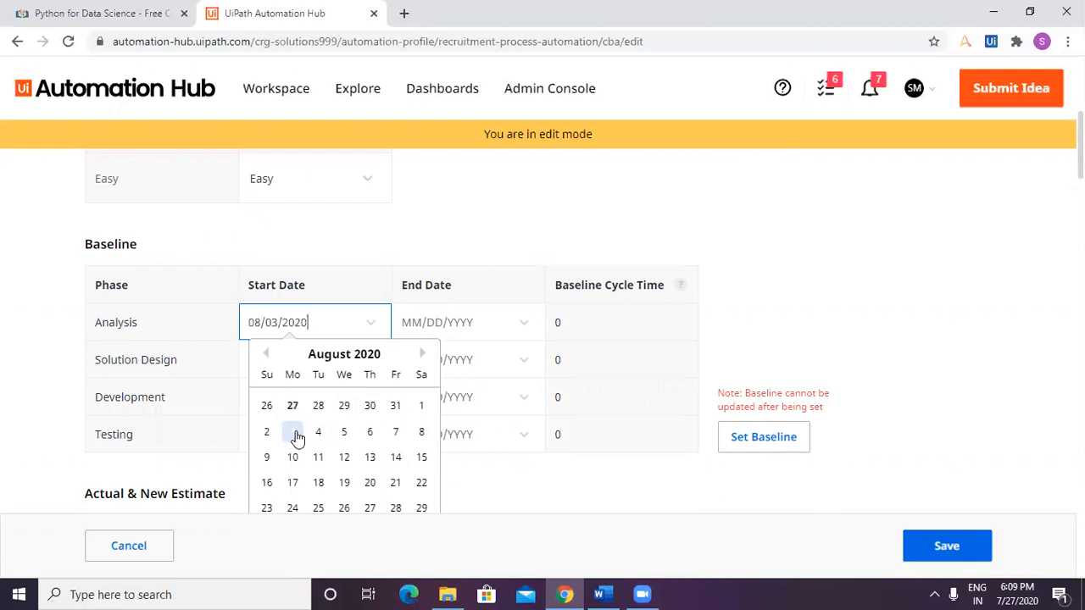
{"action": "left_click", "coordinate": [473, 321]}
{"action": "left_click", "coordinate": [459, 431]}
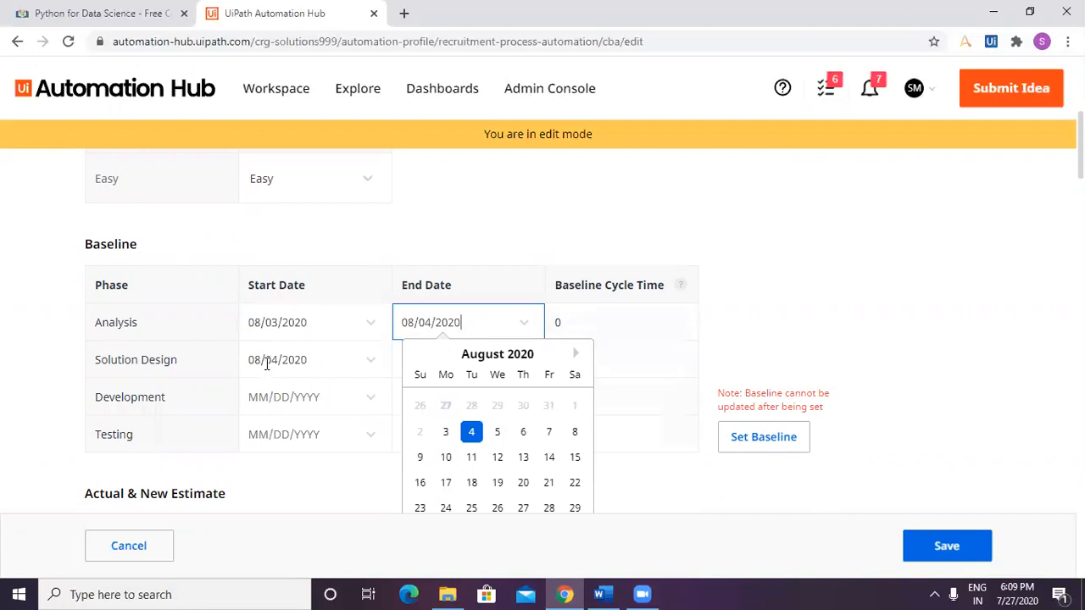
{"action": "left_click", "coordinate": [499, 434]}
{"action": "left_click", "coordinate": [472, 434]}
Set the baseline end dates to 08/05/2020 for Solution Design, 08/11/2020 for Development and 08/12/2020 for Testing.
{"action": "left_click", "coordinate": [447, 363]}
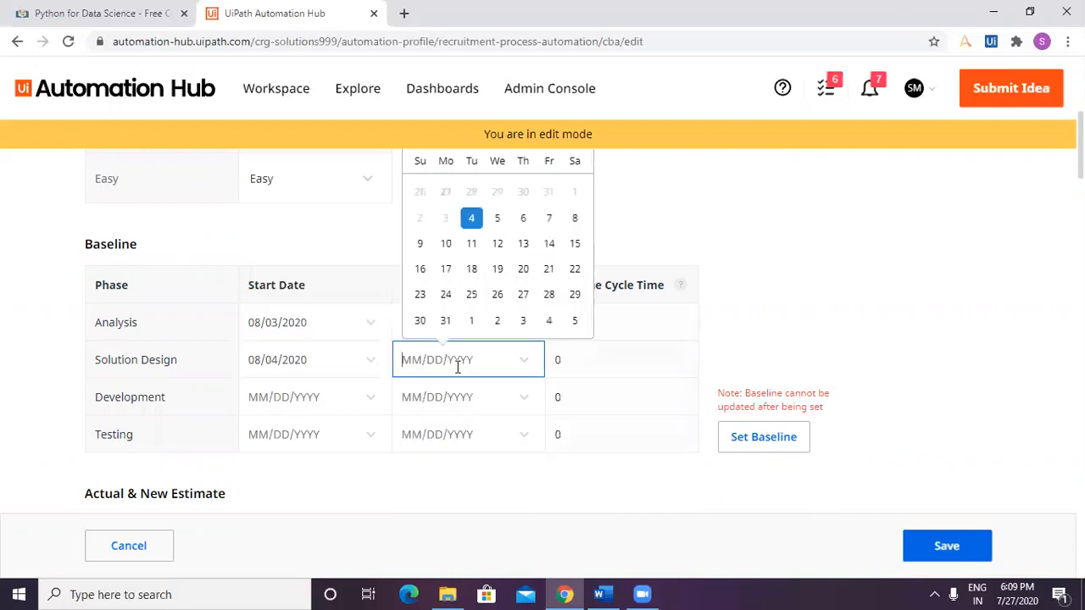
{"action": "left_click", "coordinate": [497, 219]}
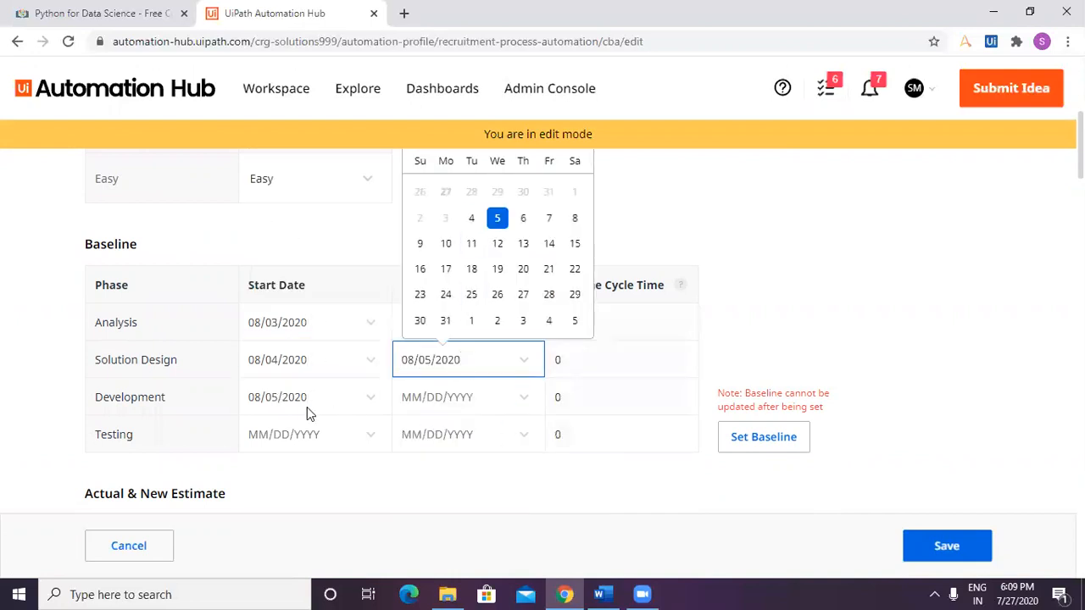
{"action": "left_click", "coordinate": [432, 400]}
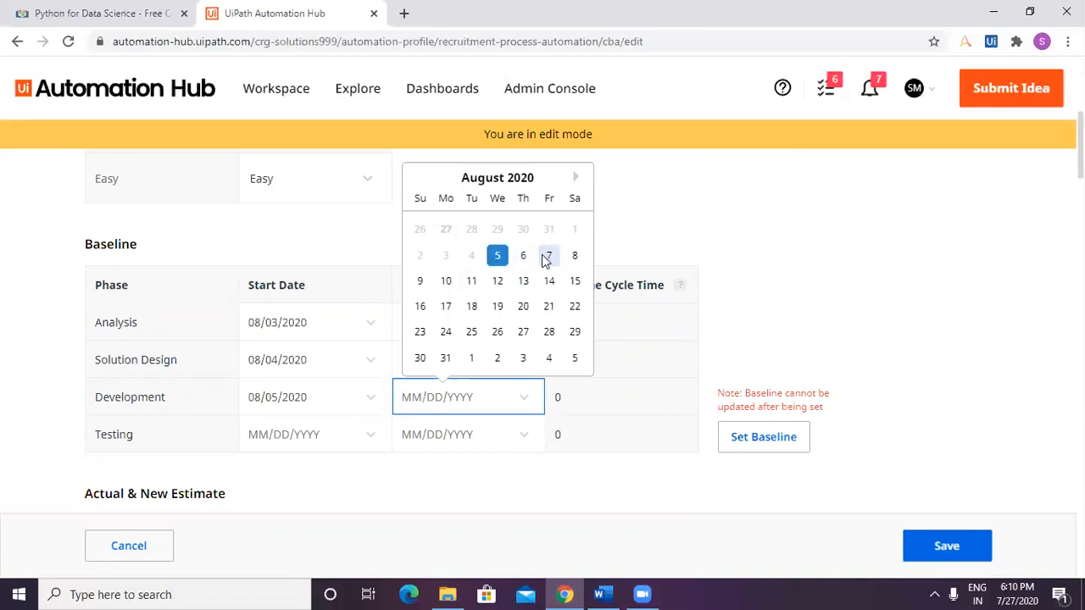
{"action": "left_click", "coordinate": [472, 281]}
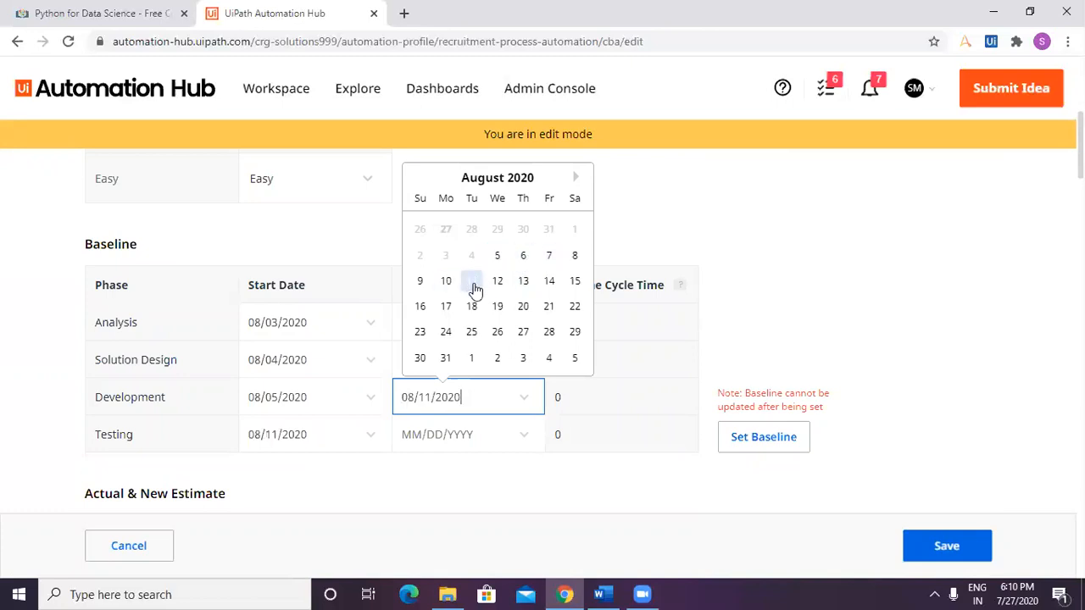
{"action": "left_click", "coordinate": [491, 447]}
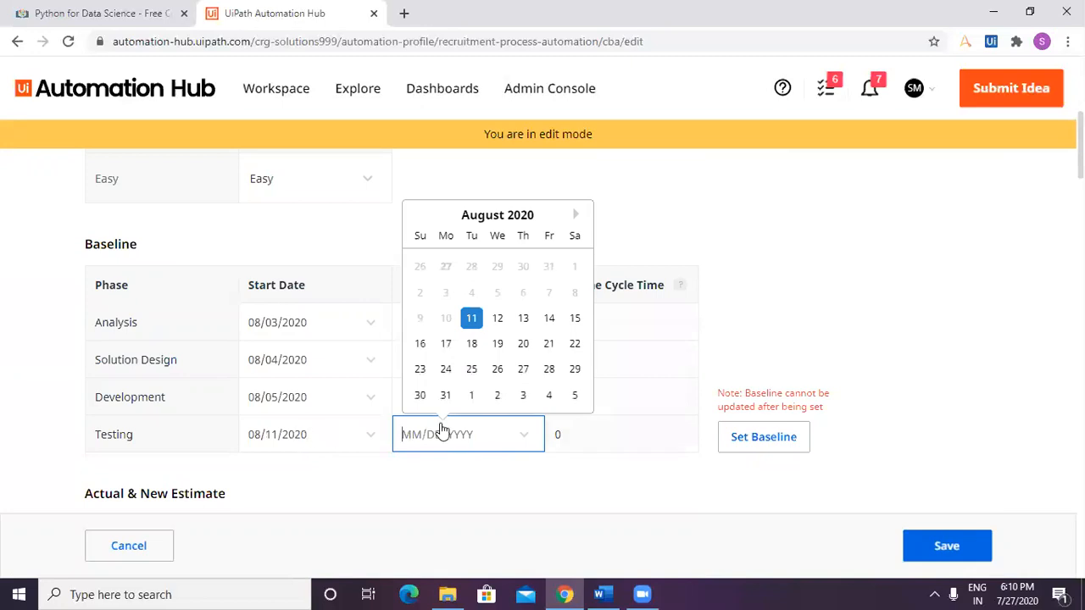
{"action": "left_click", "coordinate": [499, 324]}
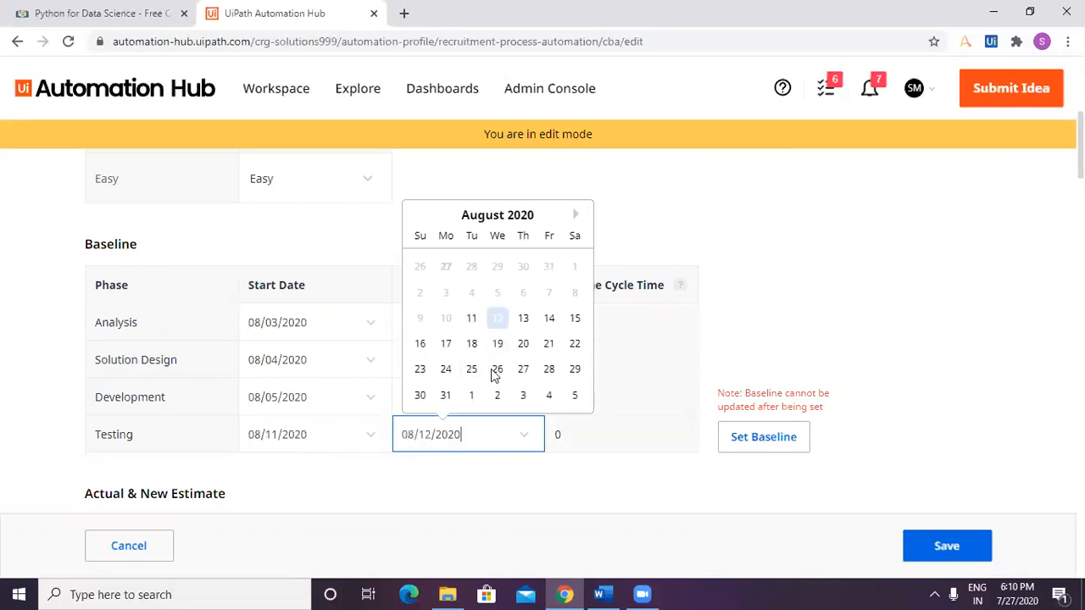
Check the baseline phase dates and set them as the project's fixed baseline.
{"action": "scroll", "coordinate": [593, 467], "scroll_direction": "down", "scroll_amount": 1}
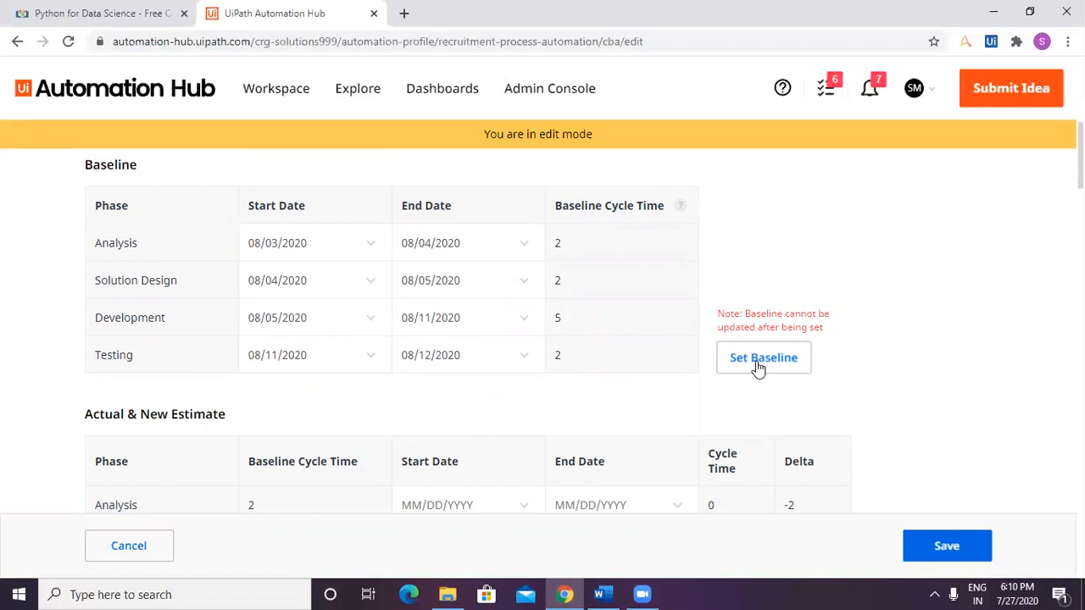
{"action": "scroll", "coordinate": [475, 405], "scroll_direction": "up", "scroll_amount": 2}
{"action": "scroll", "coordinate": [473, 400], "scroll_direction": "down", "scroll_amount": 1}
{"action": "scroll", "coordinate": [475, 402], "scroll_direction": "down", "scroll_amount": 1}
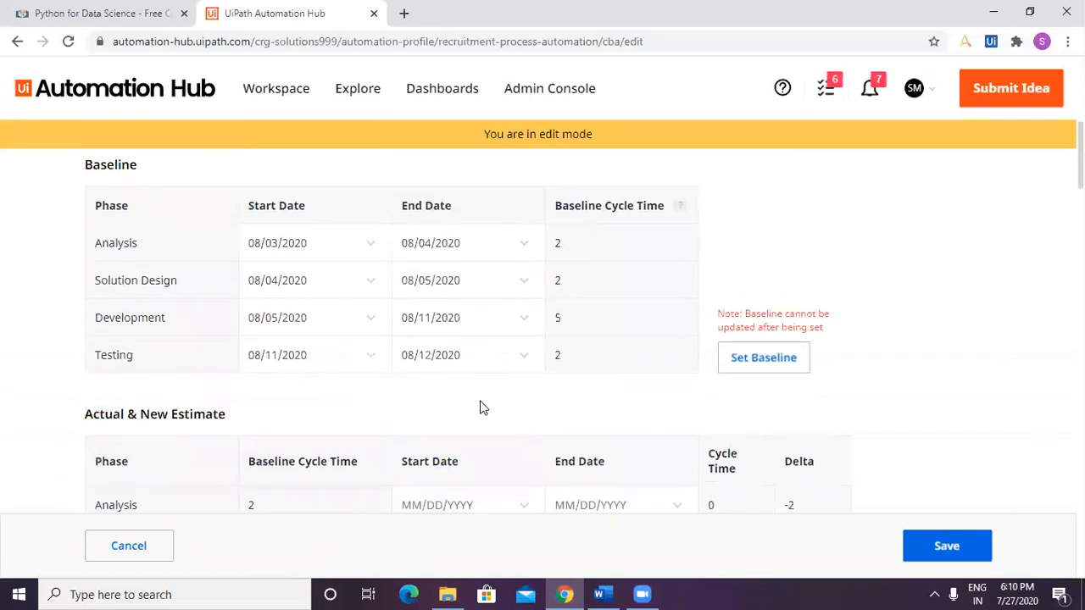
{"action": "left_click", "coordinate": [770, 368]}
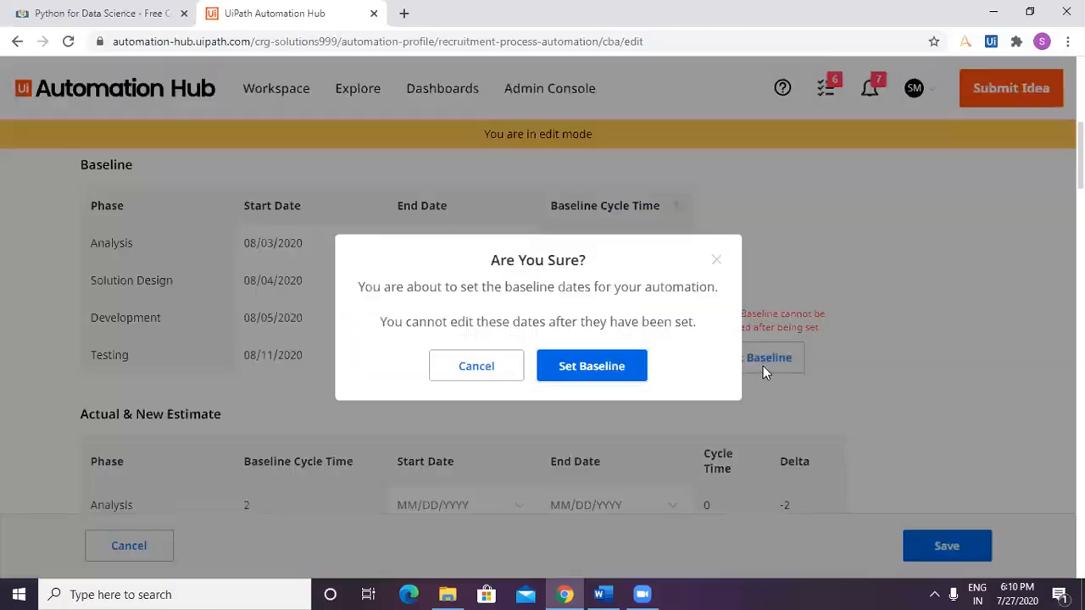
{"action": "left_click", "coordinate": [596, 368]}
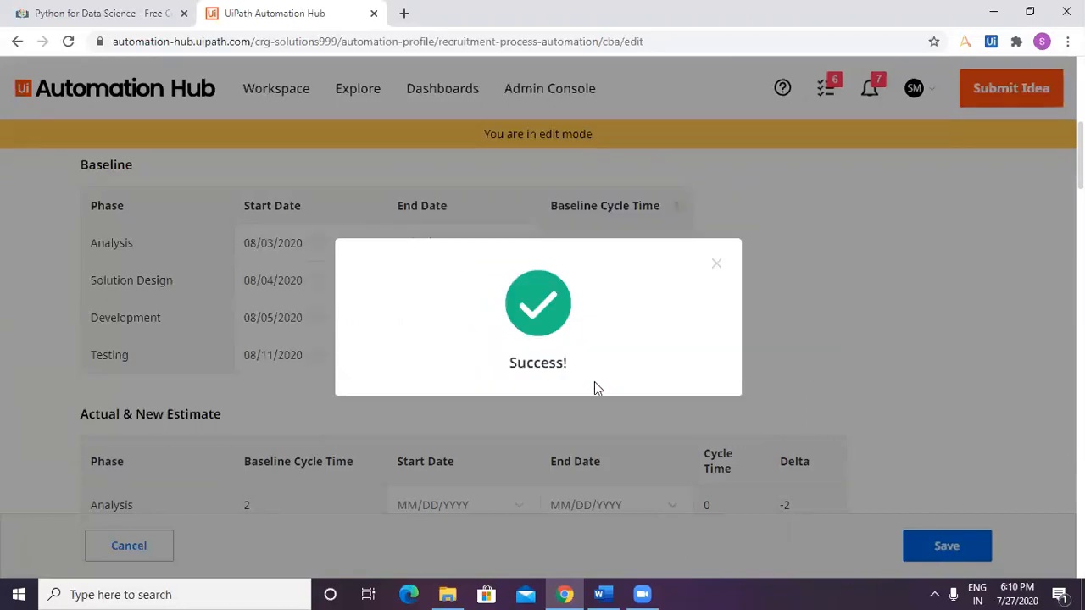
In the Actual & New Estimate table, set the Analysis phase to run from 08/03/2020 to 08/04/2020.
{"action": "scroll", "coordinate": [503, 421], "scroll_direction": "down", "scroll_amount": 3}
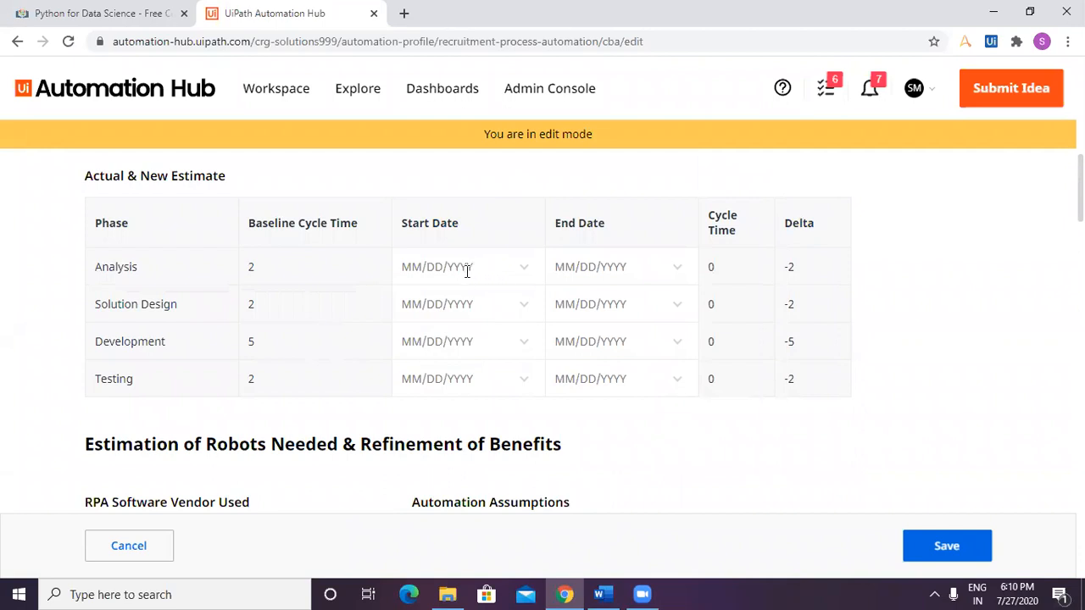
{"action": "left_click", "coordinate": [433, 270]}
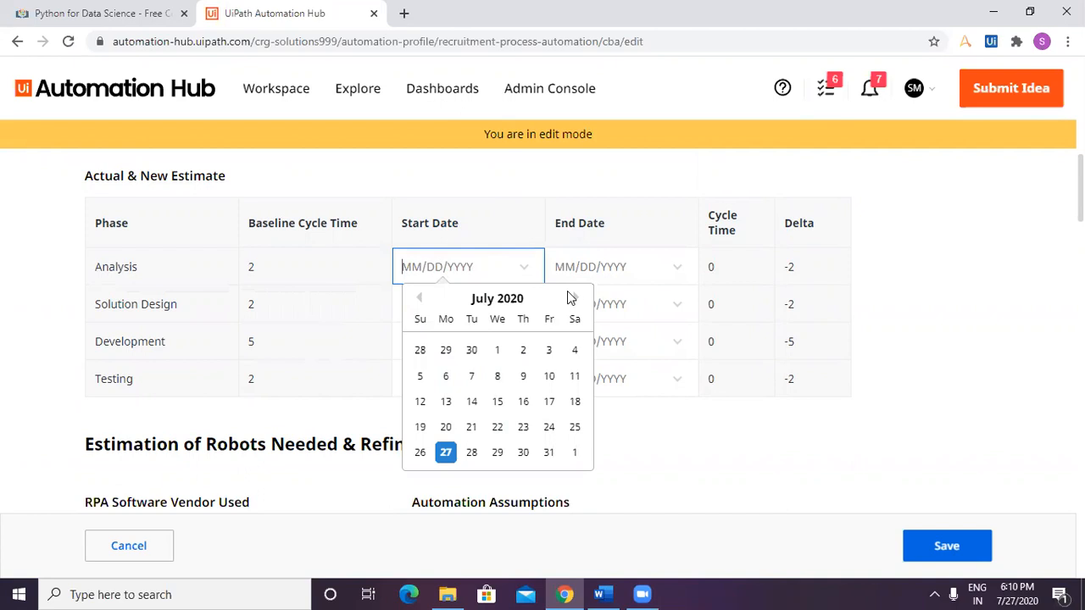
{"action": "left_click", "coordinate": [575, 297]}
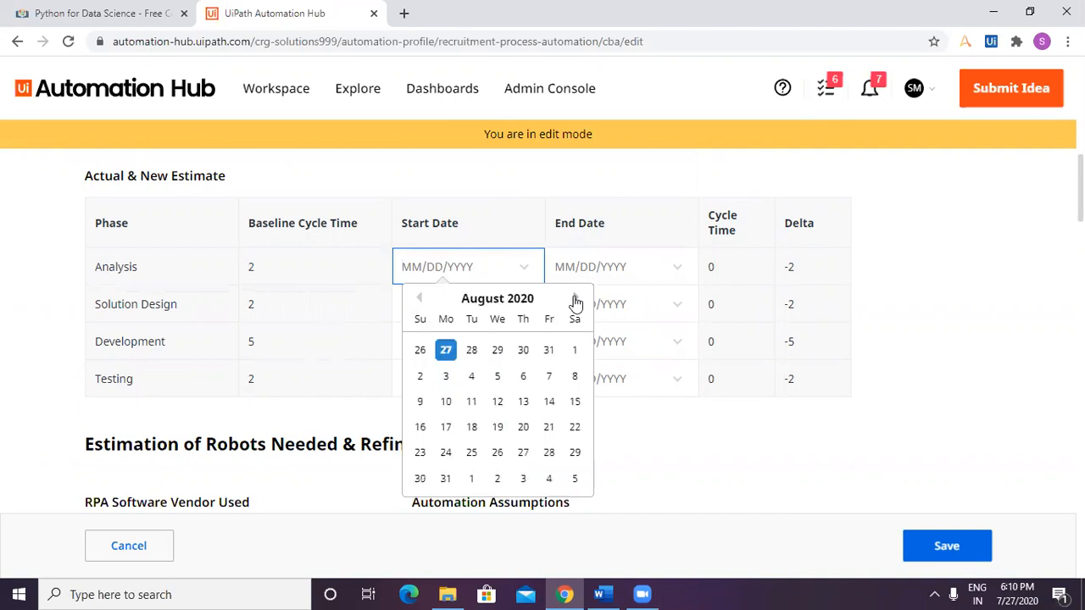
{"action": "left_click", "coordinate": [445, 377]}
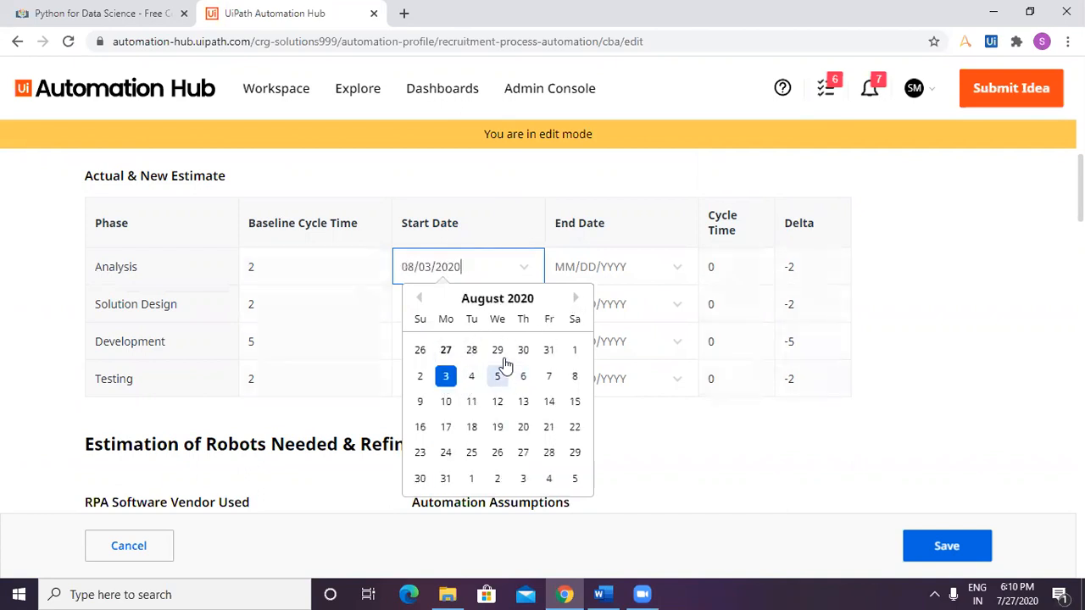
{"action": "left_click", "coordinate": [605, 265]}
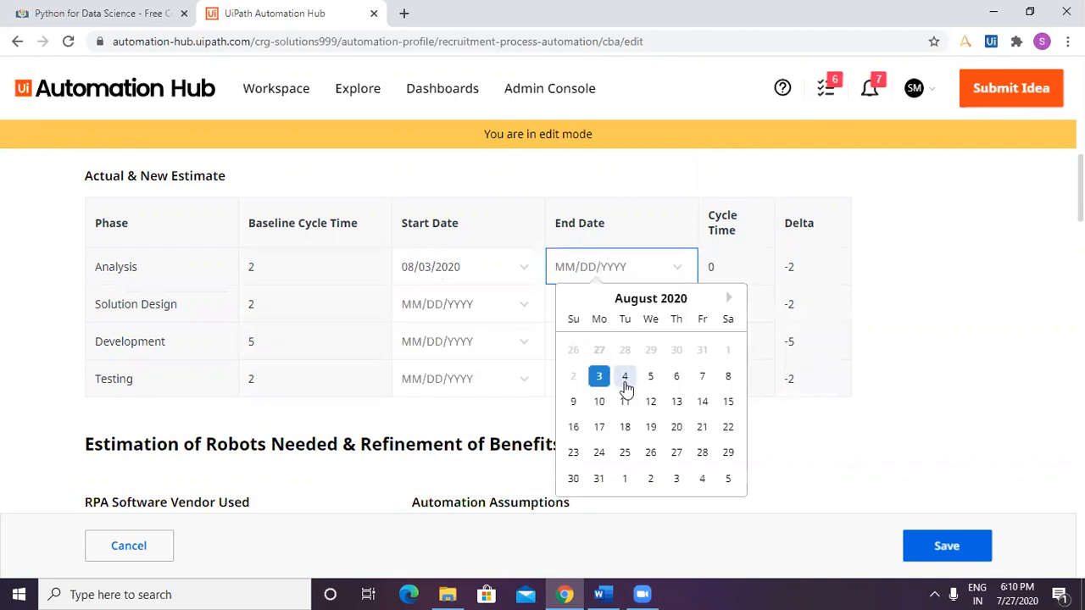
{"action": "left_click", "coordinate": [625, 386]}
Keep 08/04/2020 as the Solution Design start in the Actual & New Estimate table and set its end to 08/05/2020.
{"action": "left_click", "coordinate": [496, 314]}
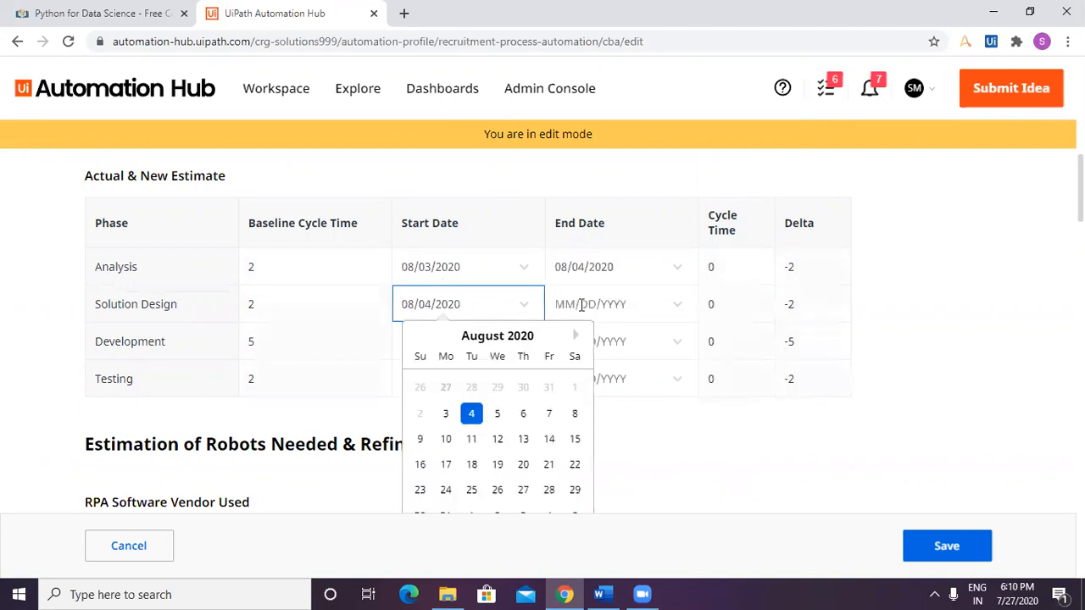
{"action": "left_click", "coordinate": [581, 305]}
{"action": "left_click", "coordinate": [650, 414]}
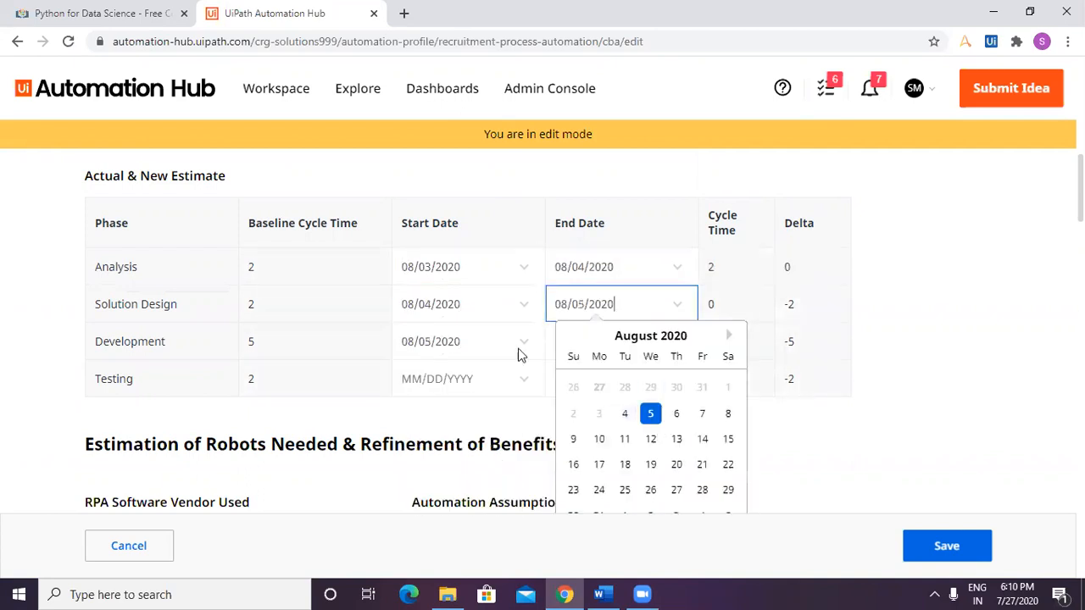
In the Actual & New Estimate table, set the Development end date to 08/11/2020 and the Testing end date to 08/12/2020.
{"action": "left_click", "coordinate": [454, 336]}
{"action": "left_click", "coordinate": [581, 342]}
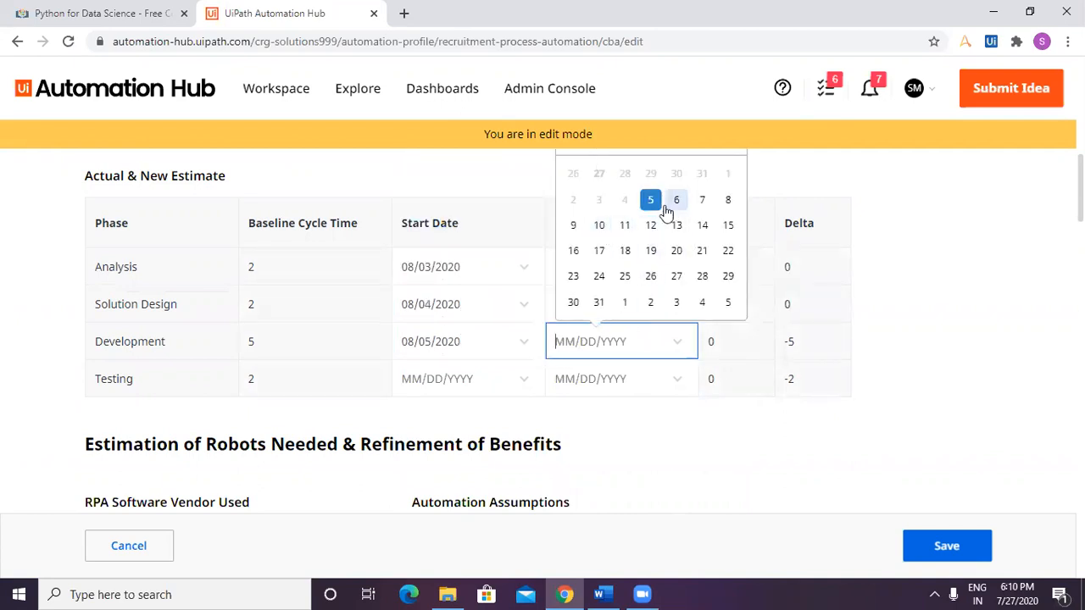
{"action": "left_click", "coordinate": [625, 232]}
{"action": "left_click", "coordinate": [603, 379]}
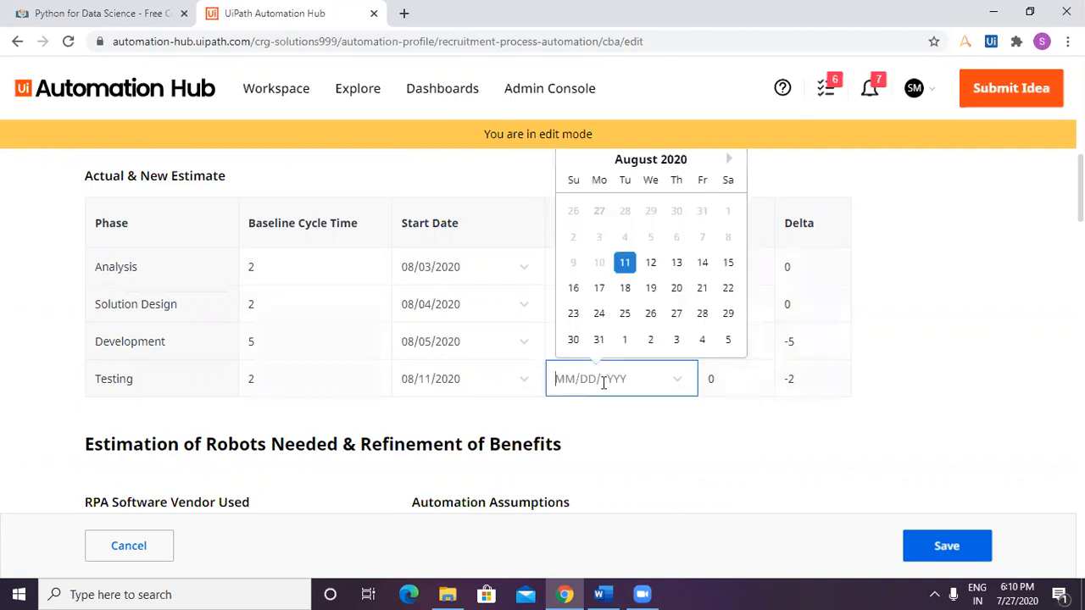
{"action": "left_click", "coordinate": [651, 264]}
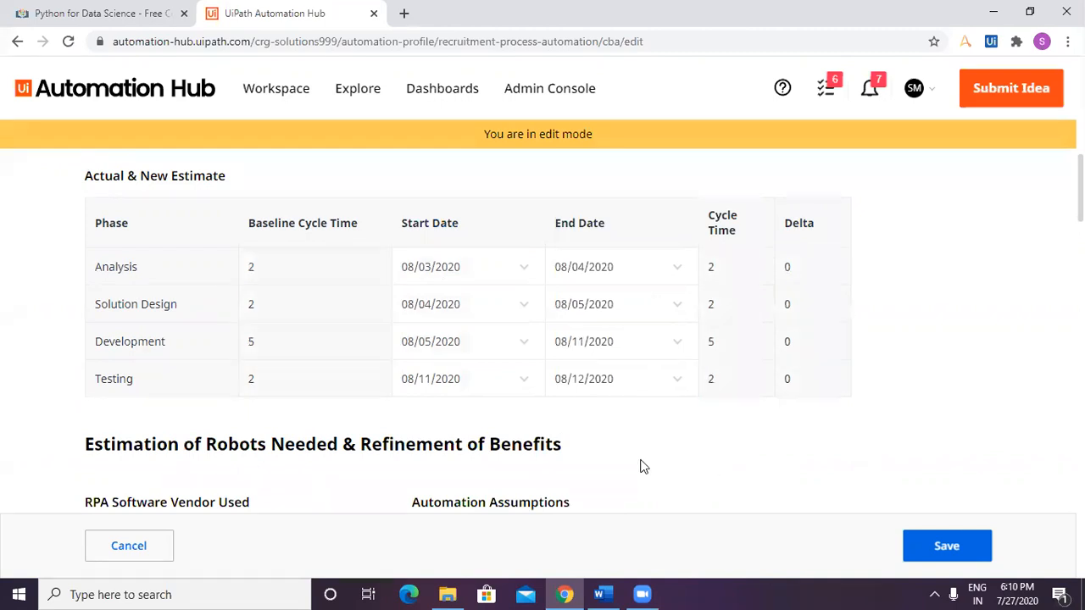
Try to choose a vendor under RPA Software Vendor Used.
{"action": "scroll", "coordinate": [642, 466], "scroll_direction": "down", "scroll_amount": 3}
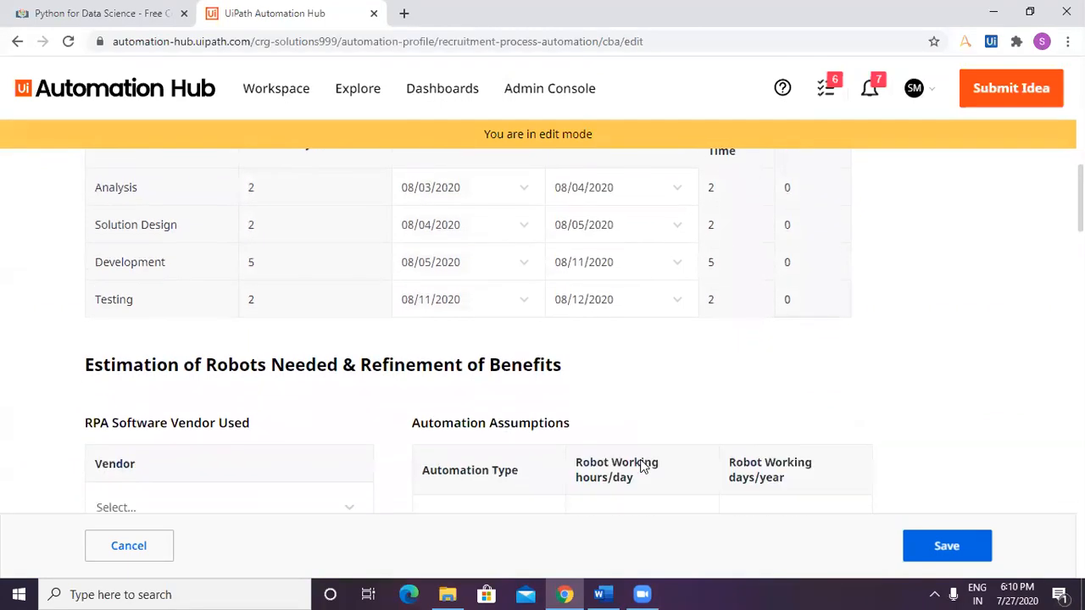
{"action": "left_click", "coordinate": [127, 429]}
{"action": "left_click", "coordinate": [161, 432]}
{"action": "left_click", "coordinate": [356, 432]}
{"action": "left_click", "coordinate": [351, 430]}
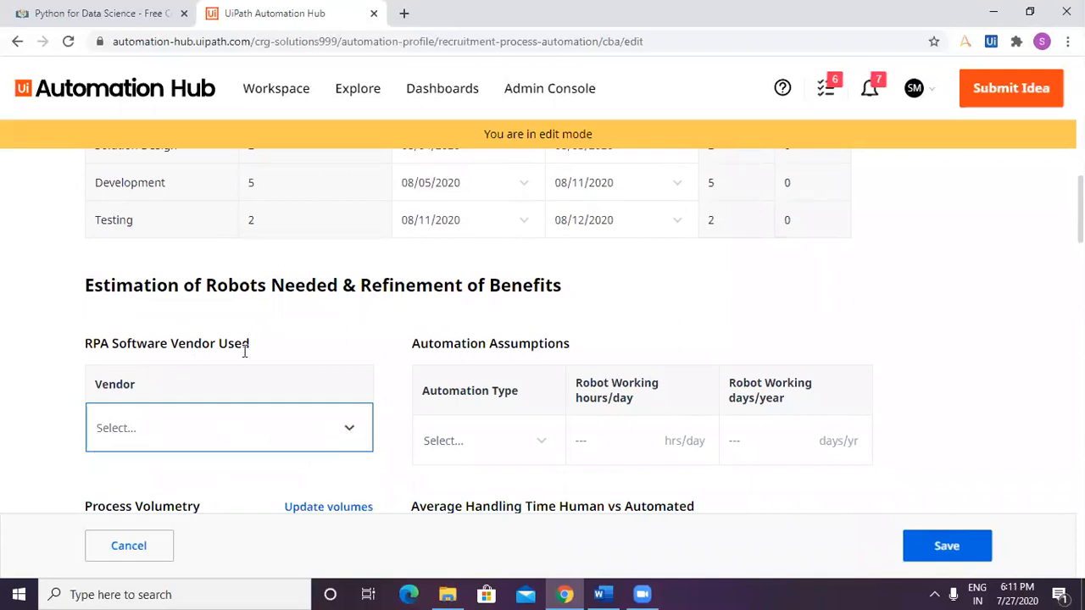
{"action": "left_click", "coordinate": [298, 432]}
{"action": "left_click", "coordinate": [301, 434]}
{"action": "left_click", "coordinate": [157, 439]}
{"action": "left_click", "coordinate": [161, 439]}
Try to choose an automation type under Automation Assumptions.
{"action": "left_click", "coordinate": [441, 442]}
{"action": "left_click", "coordinate": [507, 450]}
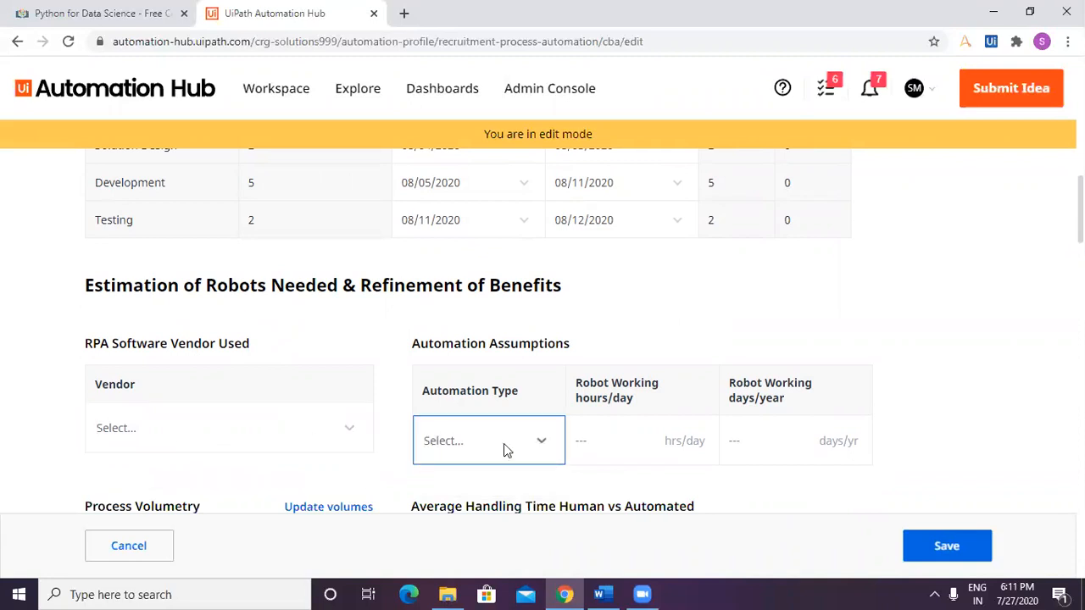
{"action": "left_click", "coordinate": [631, 438]}
{"action": "left_click", "coordinate": [441, 446]}
{"action": "left_click", "coordinate": [578, 454]}
{"action": "left_click", "coordinate": [498, 455]}
{"action": "left_click", "coordinate": [538, 445]}
{"action": "left_click", "coordinate": [540, 444]}
Set the robot working hours to 16 hours per day in Automation Assumptions.
{"action": "scroll", "coordinate": [638, 436], "scroll_direction": "down", "scroll_amount": 2}
{"action": "left_click", "coordinate": [618, 292]}
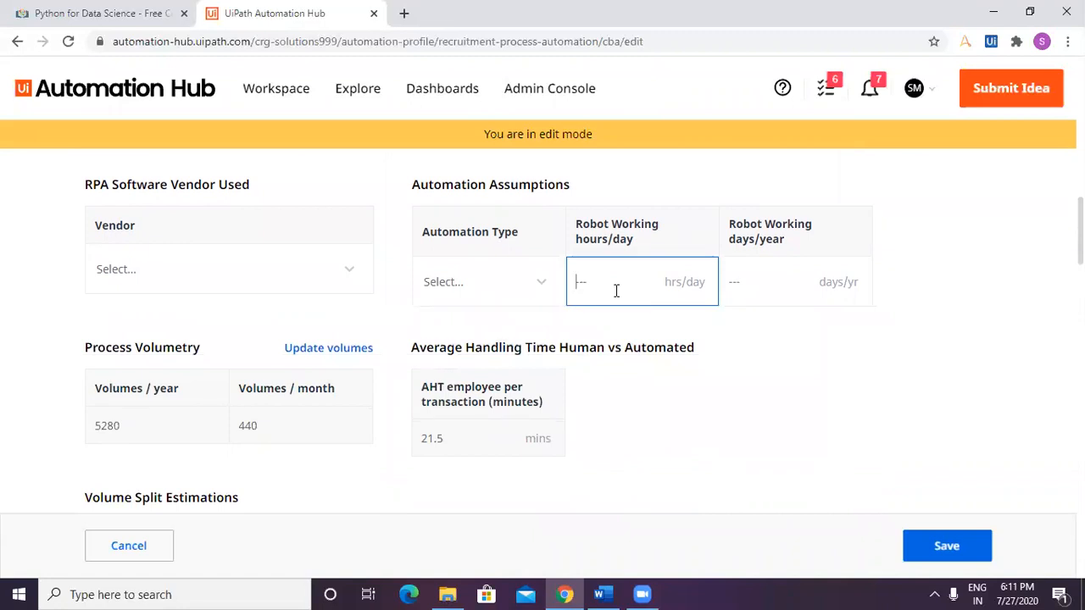
{"action": "type", "text": "16"}
{"action": "left_click", "coordinate": [818, 390]}
{"action": "left_click", "coordinate": [595, 286]}
{"action": "left_click", "coordinate": [796, 282]}
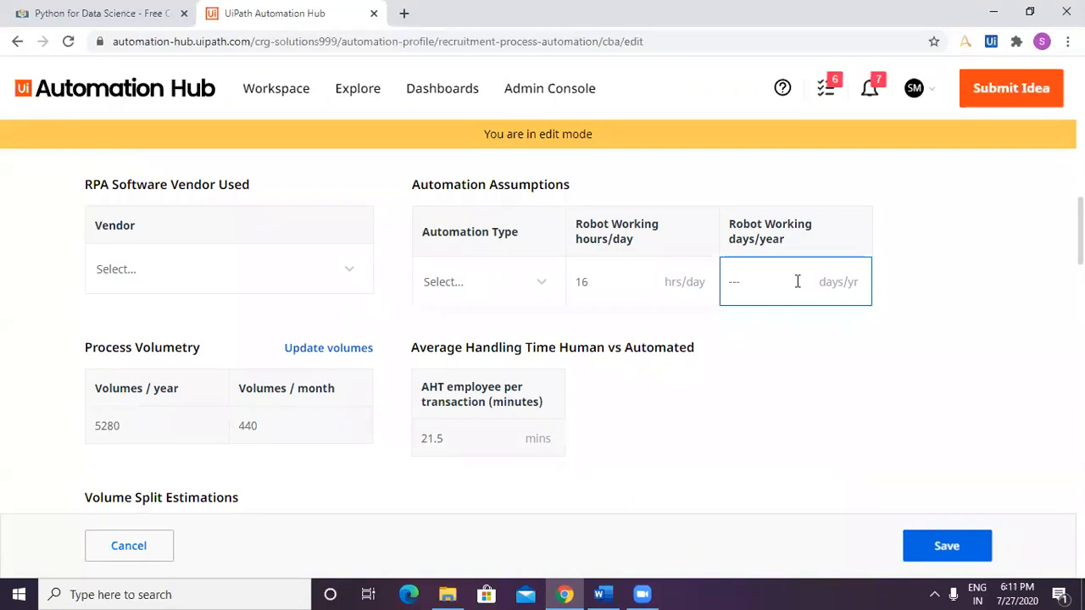
Set the robot working hours to 4 hours per day and the working days to 300 days per year.
{"action": "left_click", "coordinate": [624, 288]}
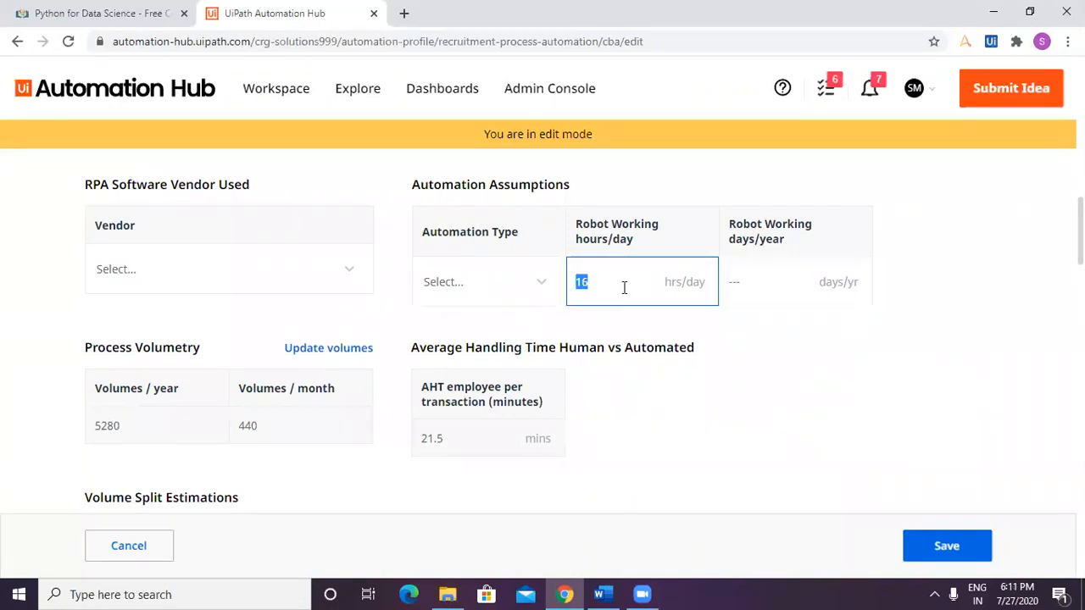
{"action": "type", "text": "4"}
{"action": "left_click", "coordinate": [602, 318]}
{"action": "left_click", "coordinate": [759, 282]}
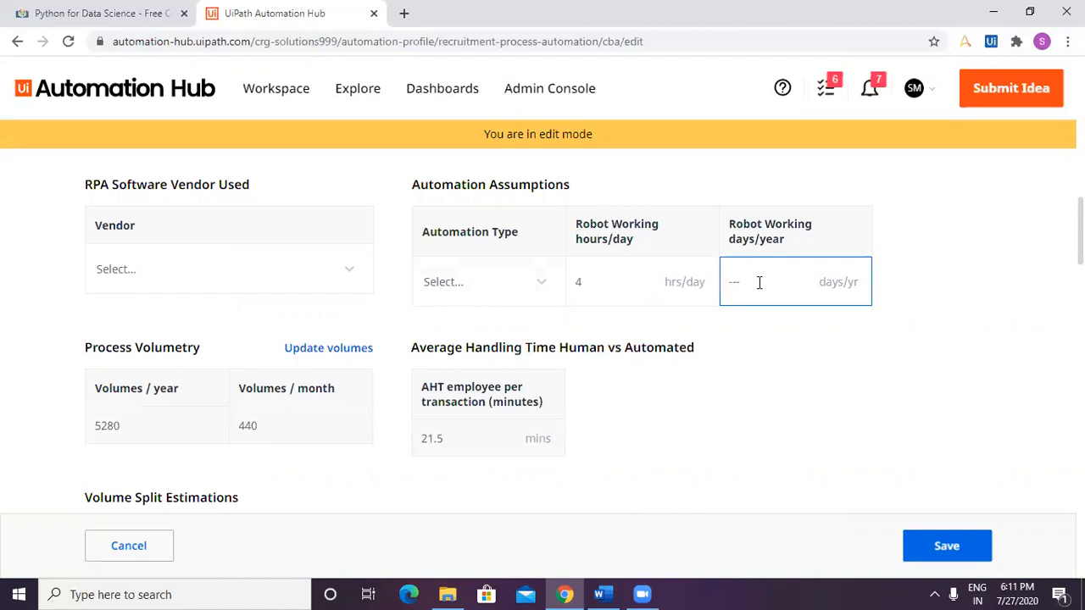
{"action": "type", "text": "3"}
{"action": "type", "text": "00"}
{"action": "left_click", "coordinate": [720, 507]}
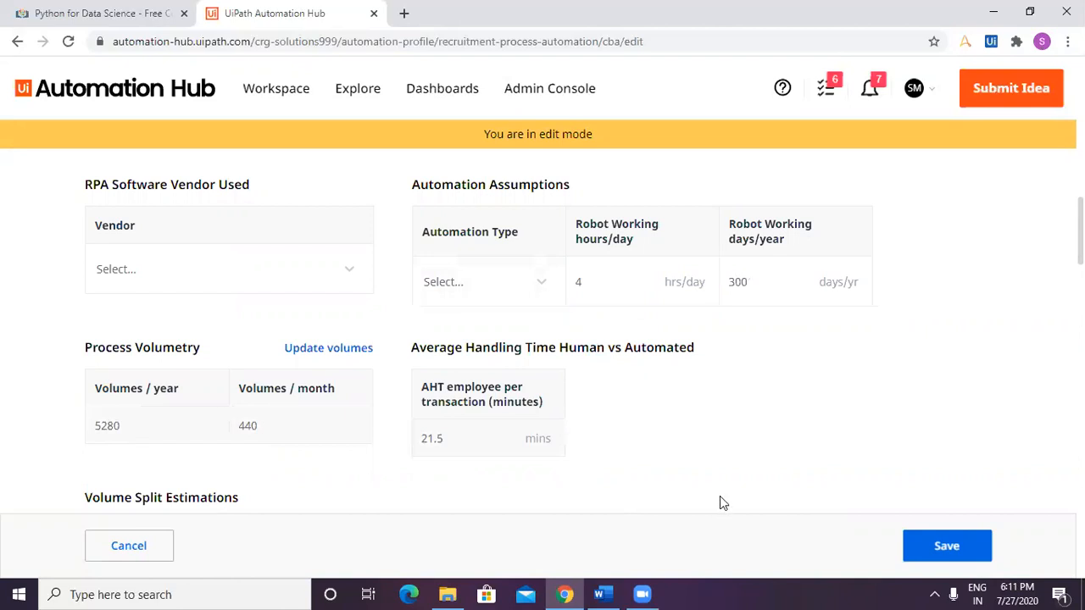
Request an update of the process volumes and save the pending Cost Benefit Analysis changes.
{"action": "scroll", "coordinate": [688, 421], "scroll_direction": "down", "scroll_amount": 1}
{"action": "scroll", "coordinate": [688, 421], "scroll_direction": "down", "scroll_amount": 1}
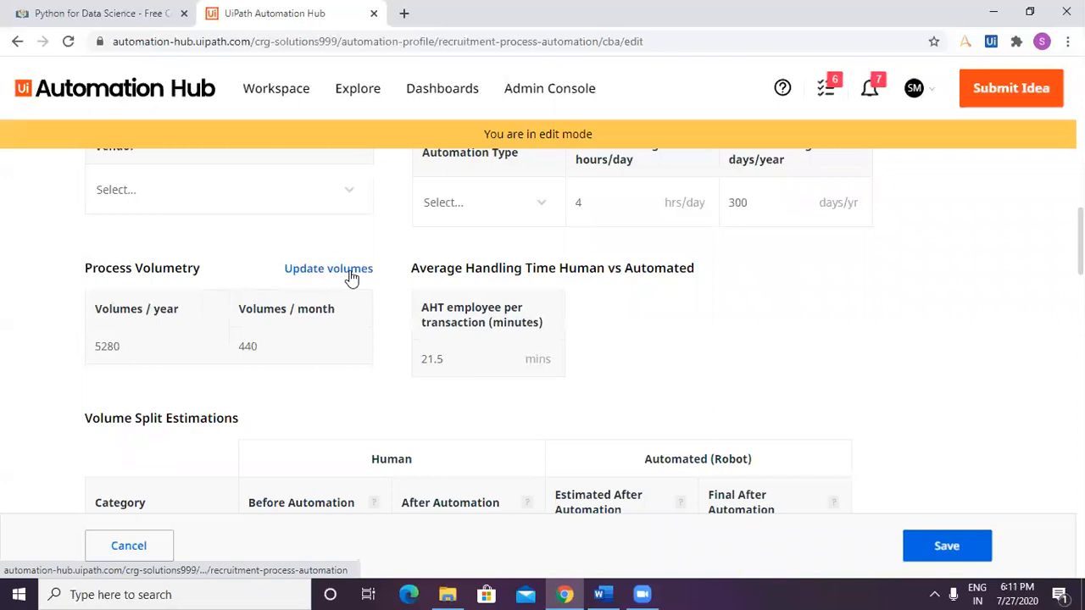
{"action": "left_click", "coordinate": [158, 346]}
{"action": "left_click", "coordinate": [293, 343]}
{"action": "left_click", "coordinate": [416, 348]}
{"action": "left_click", "coordinate": [344, 271]}
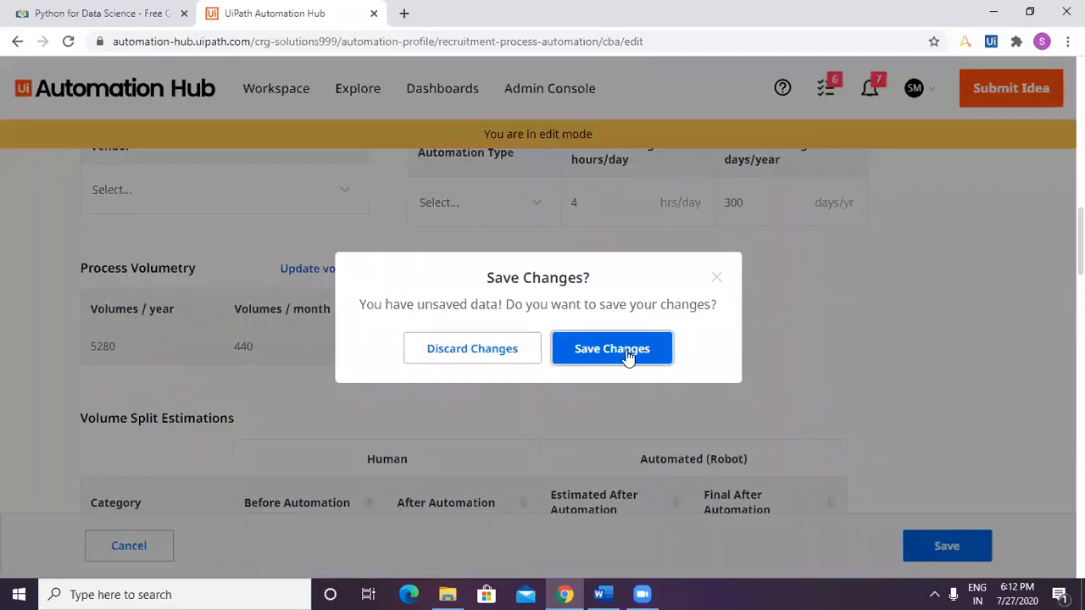
{"action": "left_click", "coordinate": [612, 349]}
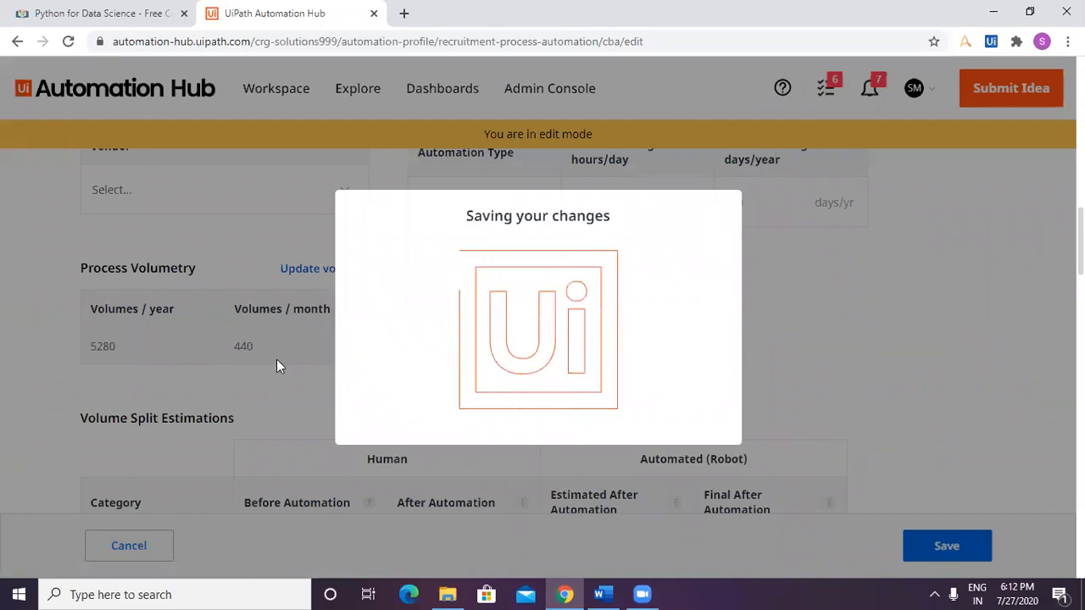
Review the saved Cost Benefit Analysis, comparing the Project Plan's Baseline chart with the Actual & New Estimate chart.
{"action": "scroll", "coordinate": [419, 381], "scroll_direction": "down", "scroll_amount": 1}
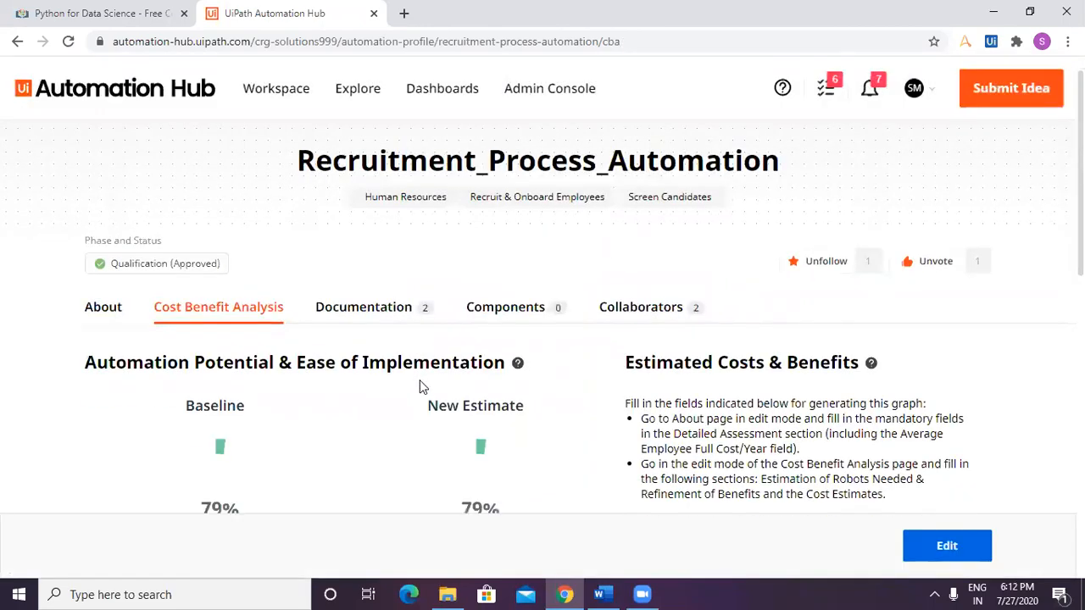
{"action": "scroll", "coordinate": [419, 383], "scroll_direction": "down", "scroll_amount": 2}
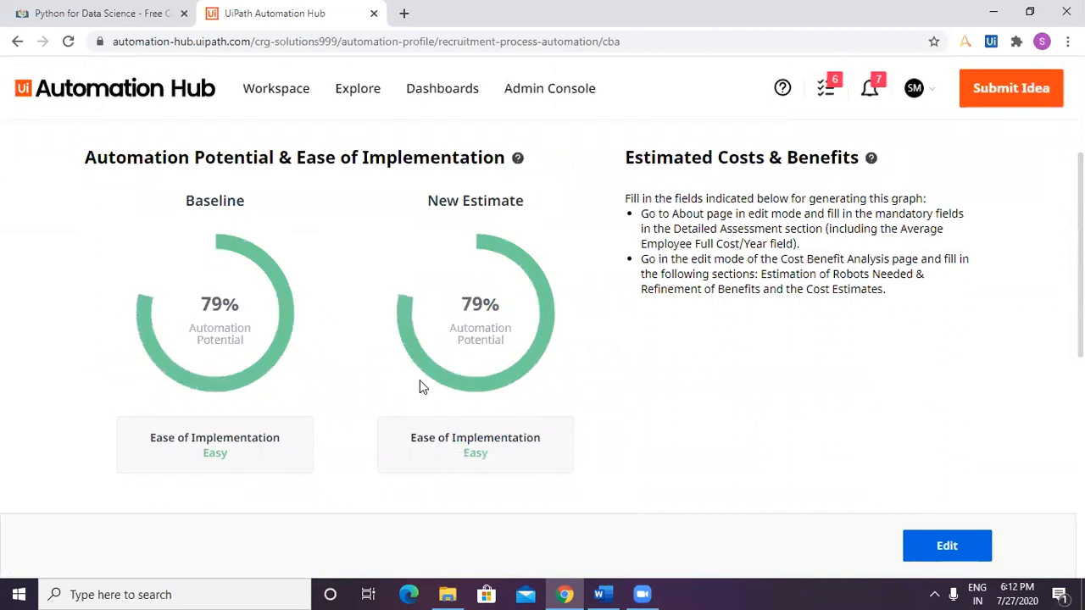
{"action": "scroll", "coordinate": [422, 386], "scroll_direction": "down", "scroll_amount": 3}
{"action": "scroll", "coordinate": [423, 386], "scroll_direction": "down", "scroll_amount": 2}
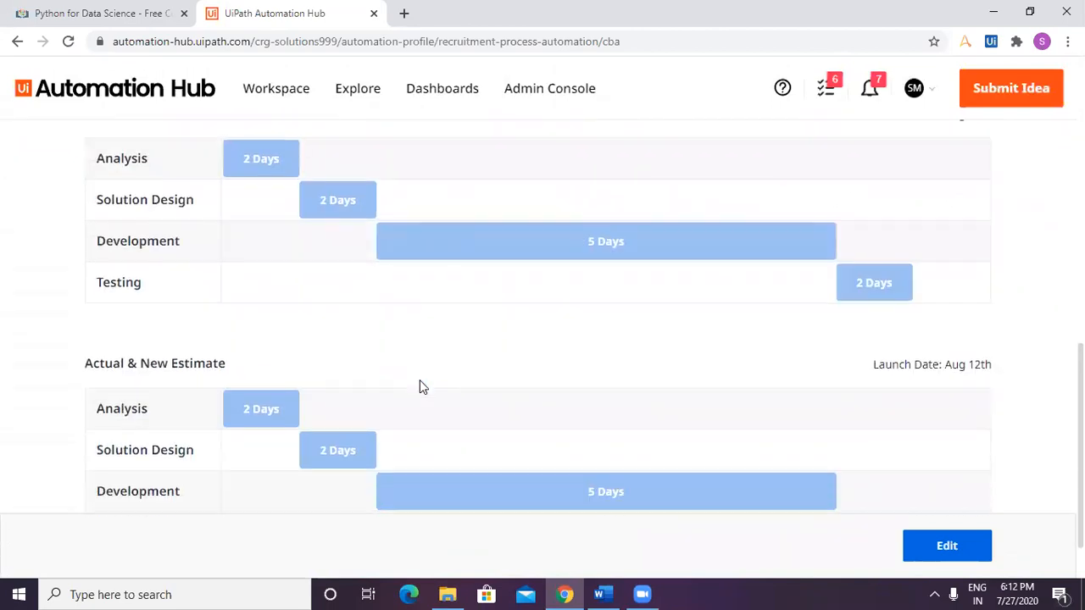
{"action": "scroll", "coordinate": [423, 387], "scroll_direction": "down", "scroll_amount": 1}
{"action": "scroll", "coordinate": [440, 386], "scroll_direction": "up", "scroll_amount": 7}
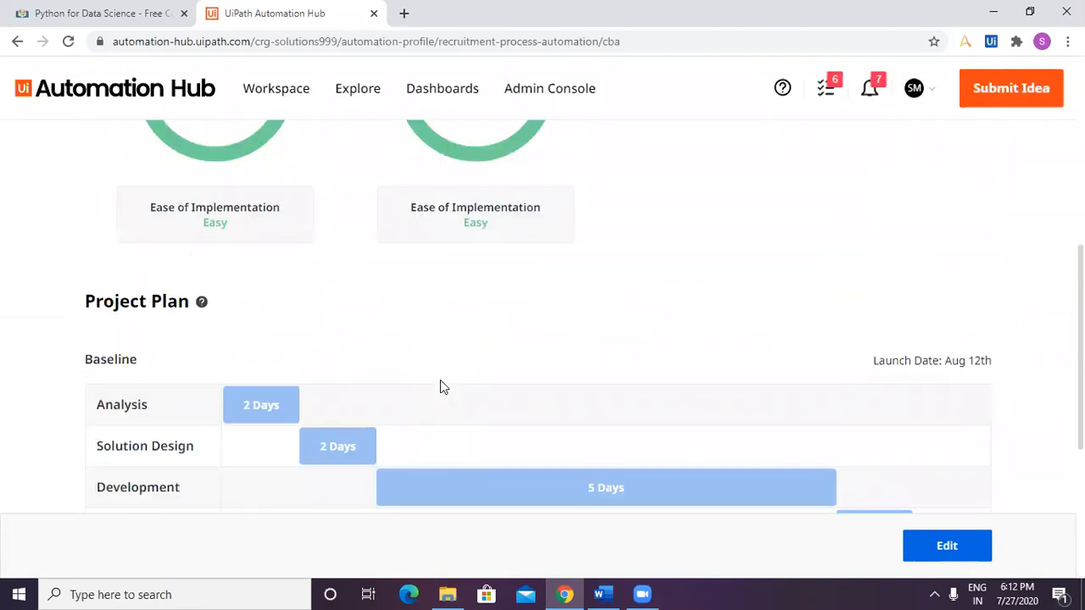
{"action": "scroll", "coordinate": [441, 383], "scroll_direction": "up", "scroll_amount": 1}
{"action": "scroll", "coordinate": [469, 382], "scroll_direction": "down", "scroll_amount": 8}
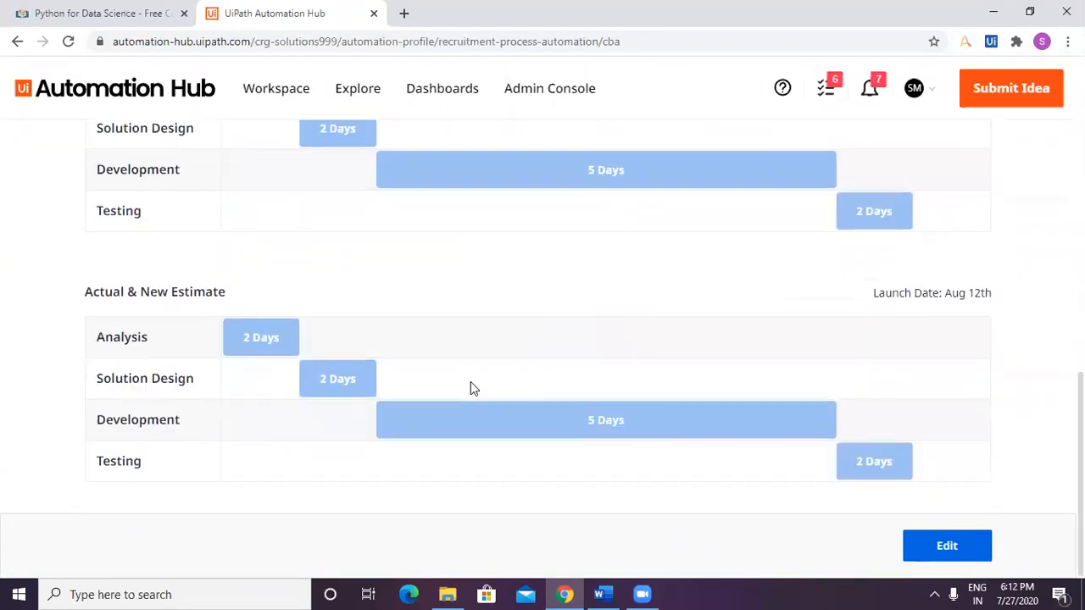
{"action": "scroll", "coordinate": [471, 381], "scroll_direction": "up", "scroll_amount": 2}
{"action": "scroll", "coordinate": [470, 381], "scroll_direction": "down", "scroll_amount": 2}
{"action": "scroll", "coordinate": [196, 207], "scroll_direction": "up", "scroll_amount": 2}
{"action": "double_click", "coordinate": [116, 191]}
{"action": "triple_click", "coordinate": [153, 447]}
{"action": "scroll", "coordinate": [346, 458], "scroll_direction": "down", "scroll_amount": 2}
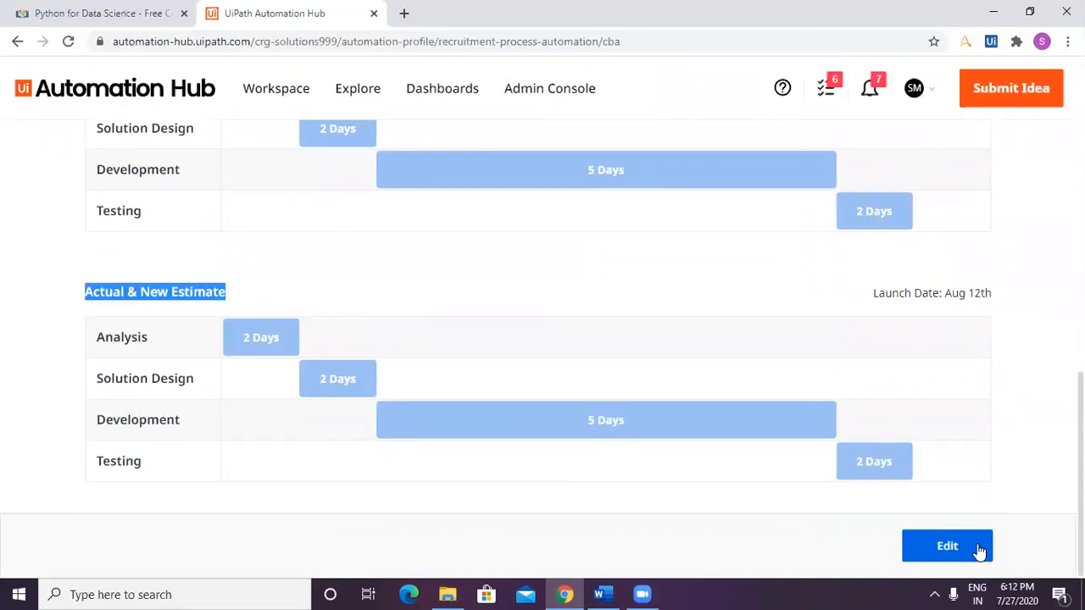
Reopen the Cost Benefit Analysis for editing and go to the Volume Split Estimations table.
{"action": "left_click", "coordinate": [914, 549]}
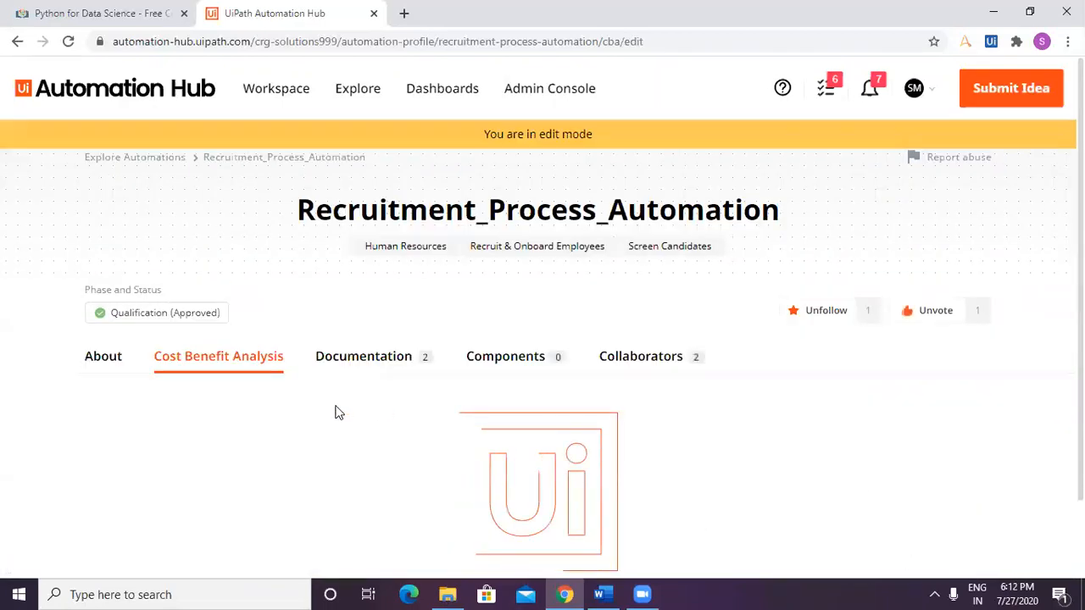
{"action": "scroll", "coordinate": [335, 412], "scroll_direction": "down", "scroll_amount": 4}
{"action": "scroll", "coordinate": [337, 419], "scroll_direction": "down", "scroll_amount": 8}
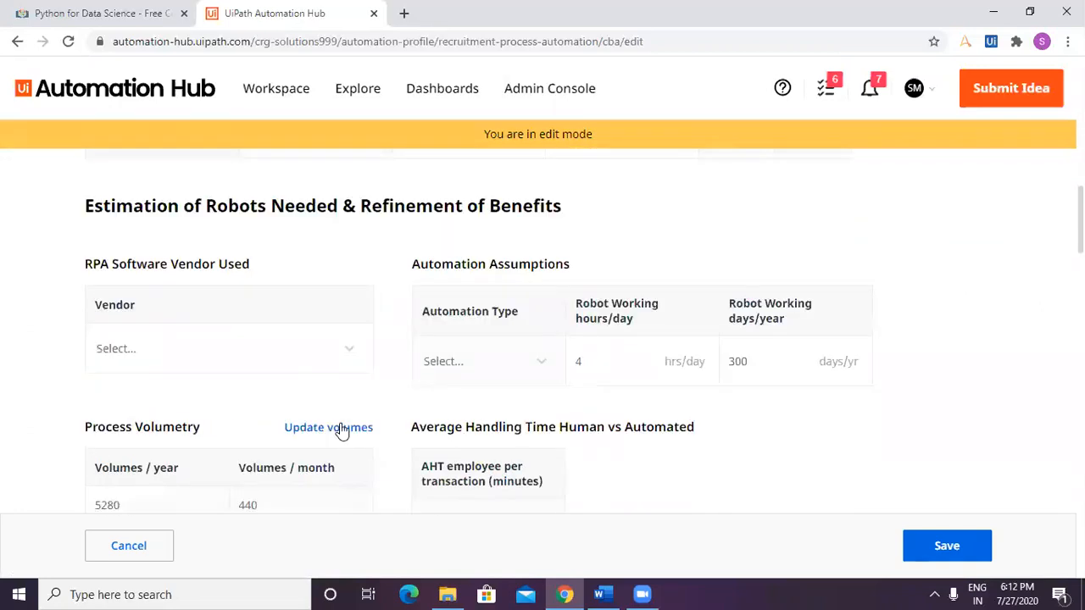
{"action": "scroll", "coordinate": [340, 429], "scroll_direction": "up", "scroll_amount": 2}
{"action": "scroll", "coordinate": [340, 429], "scroll_direction": "down", "scroll_amount": 3}
{"action": "scroll", "coordinate": [339, 429], "scroll_direction": "up", "scroll_amount": 1}
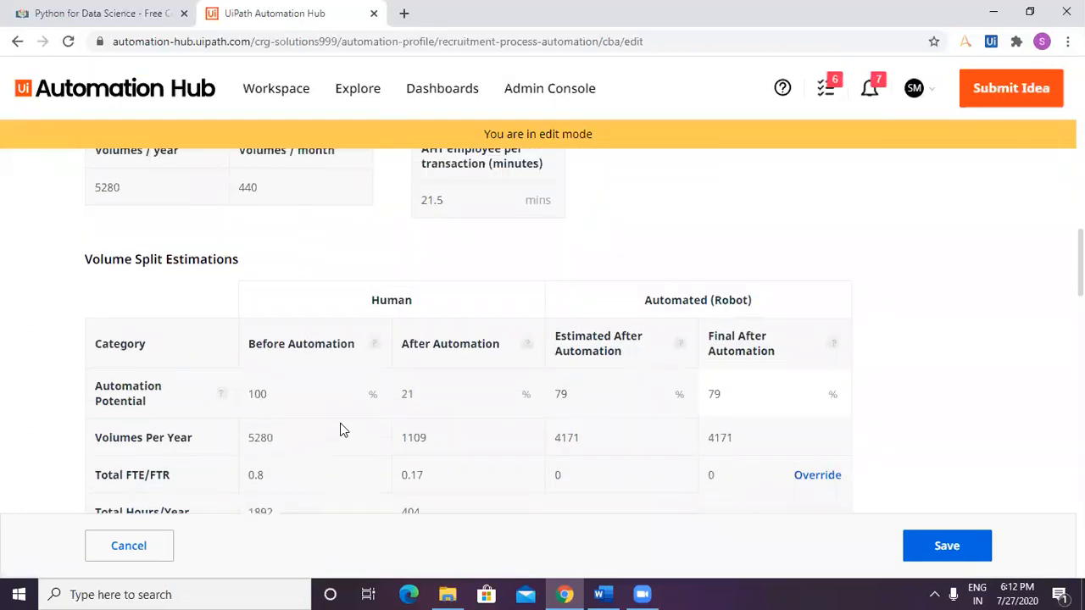
Examine the human and automated figures in Volume Split Estimations, from automation potential to running cost per transaction.
{"action": "scroll", "coordinate": [340, 429], "scroll_direction": "down", "scroll_amount": 1}
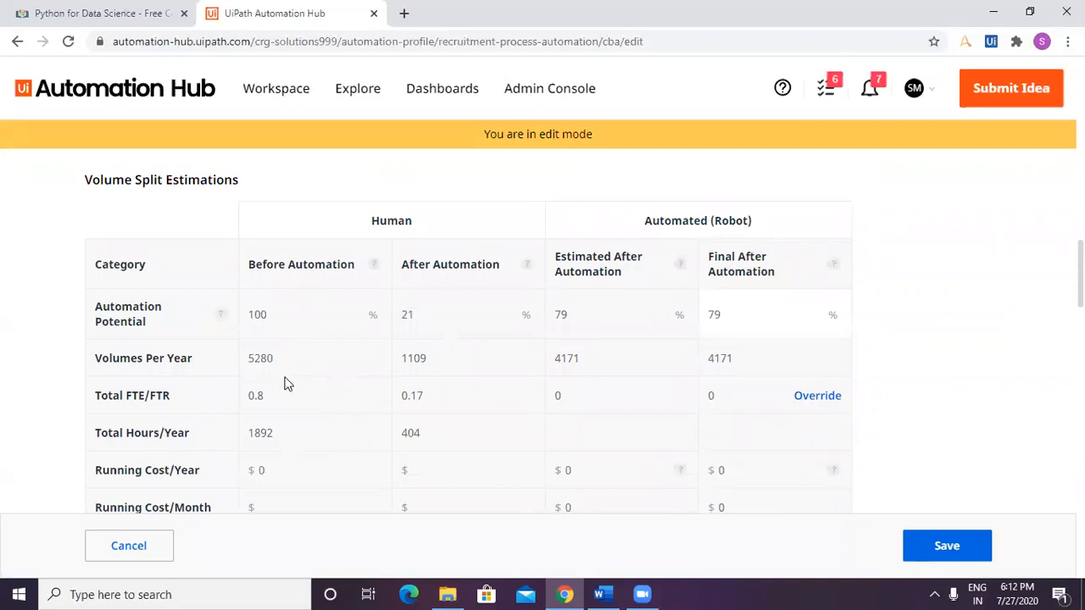
{"action": "scroll", "coordinate": [430, 428], "scroll_direction": "down", "scroll_amount": 1}
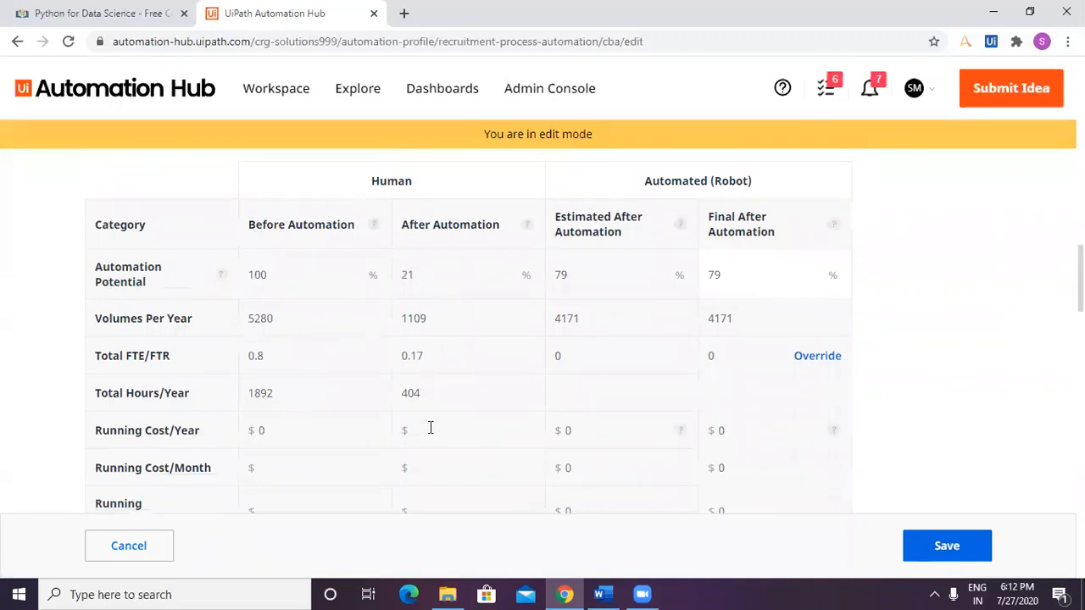
{"action": "scroll", "coordinate": [431, 428], "scroll_direction": "down", "scroll_amount": 1}
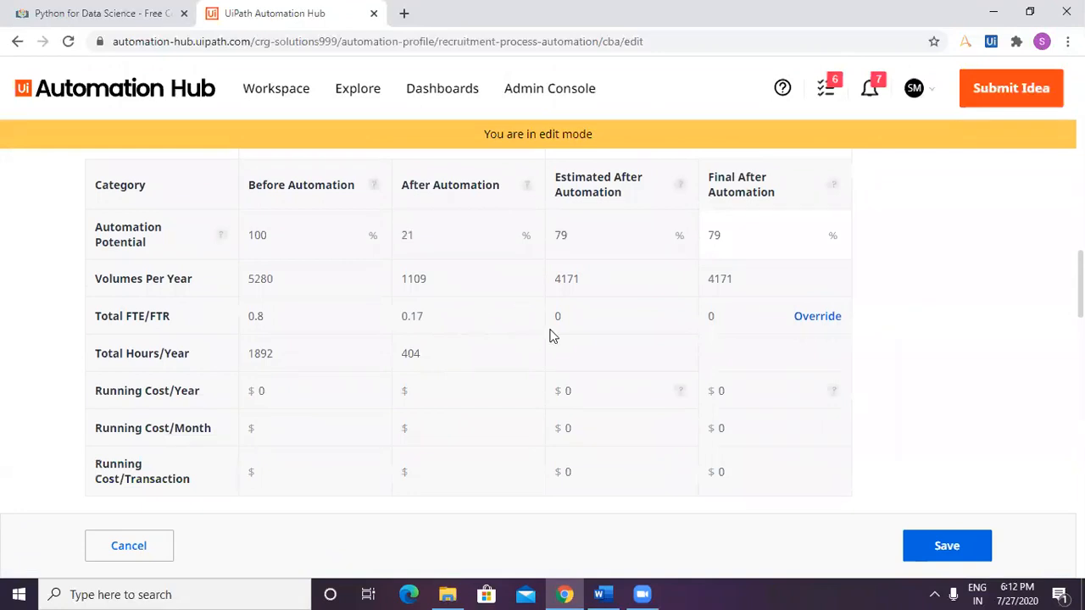
{"action": "scroll", "coordinate": [550, 334], "scroll_direction": "up", "scroll_amount": 2}
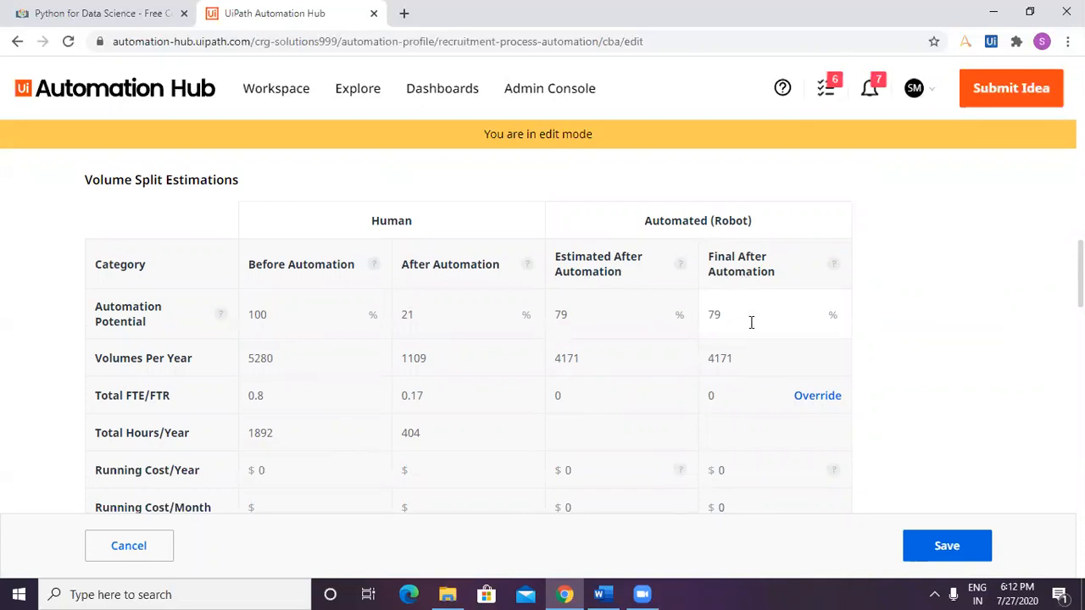
{"action": "scroll", "coordinate": [756, 381], "scroll_direction": "down", "scroll_amount": 2}
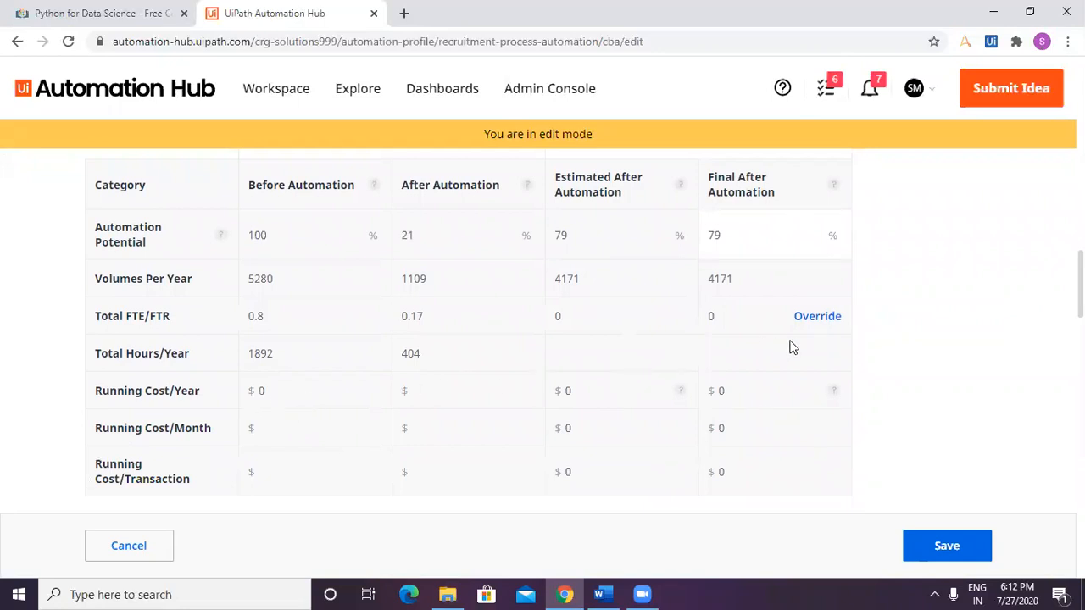
{"action": "left_click", "coordinate": [327, 398]}
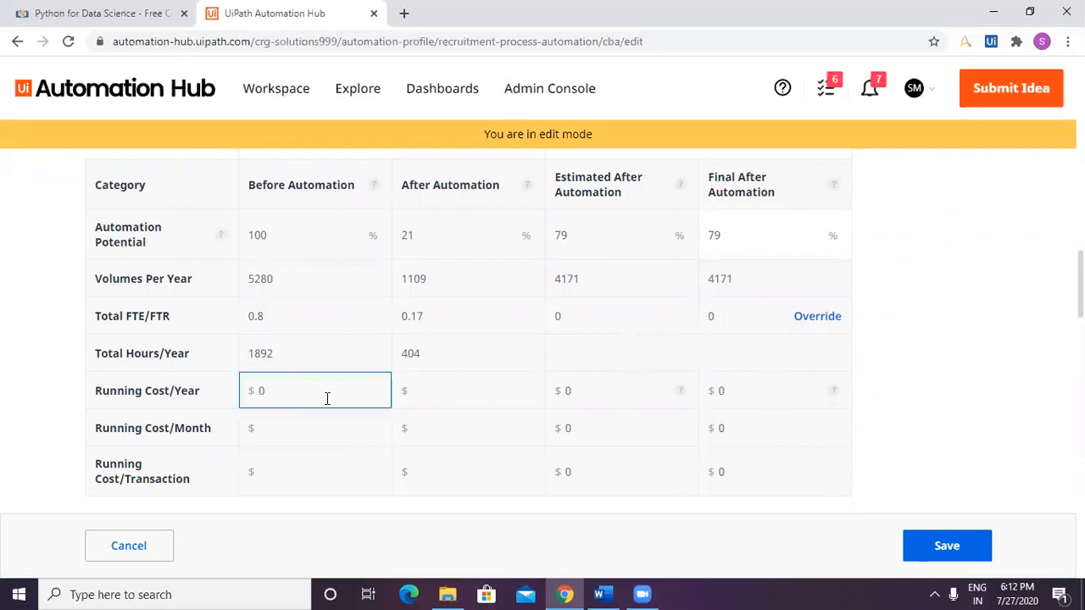
{"action": "left_click", "coordinate": [752, 467]}
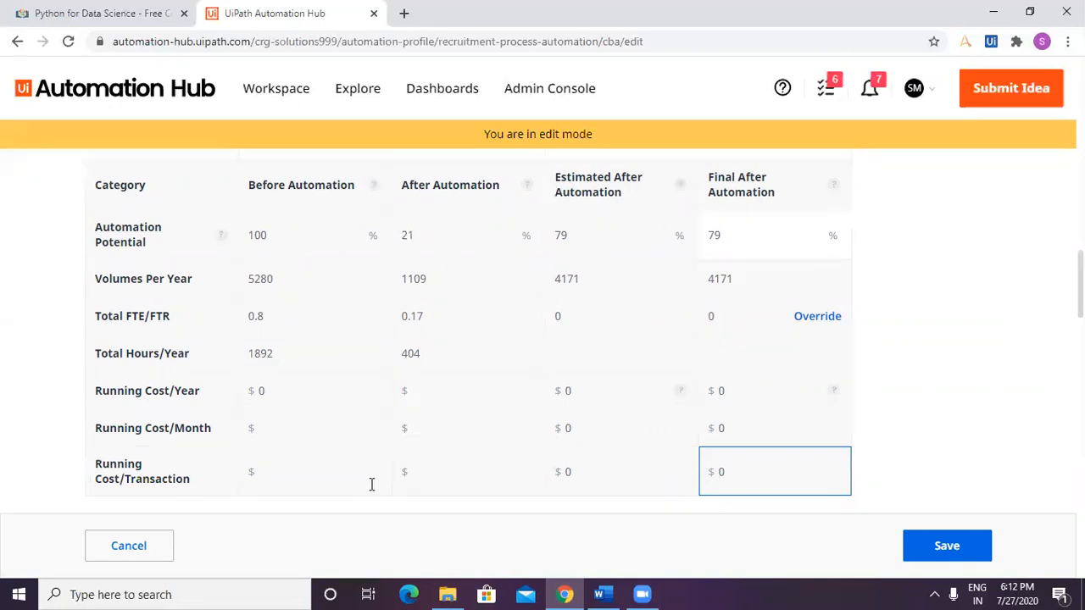
Set the phase of the first Implementation People Costs row under Cost Estimates to Analysis.
{"action": "scroll", "coordinate": [370, 478], "scroll_direction": "down", "scroll_amount": 1}
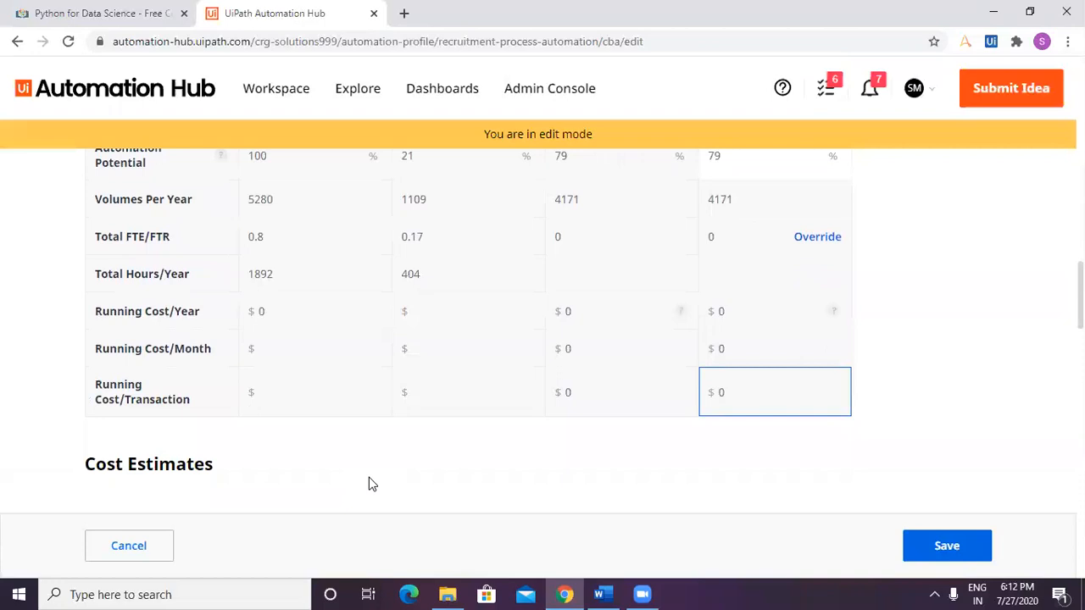
{"action": "scroll", "coordinate": [369, 484], "scroll_direction": "down", "scroll_amount": 3}
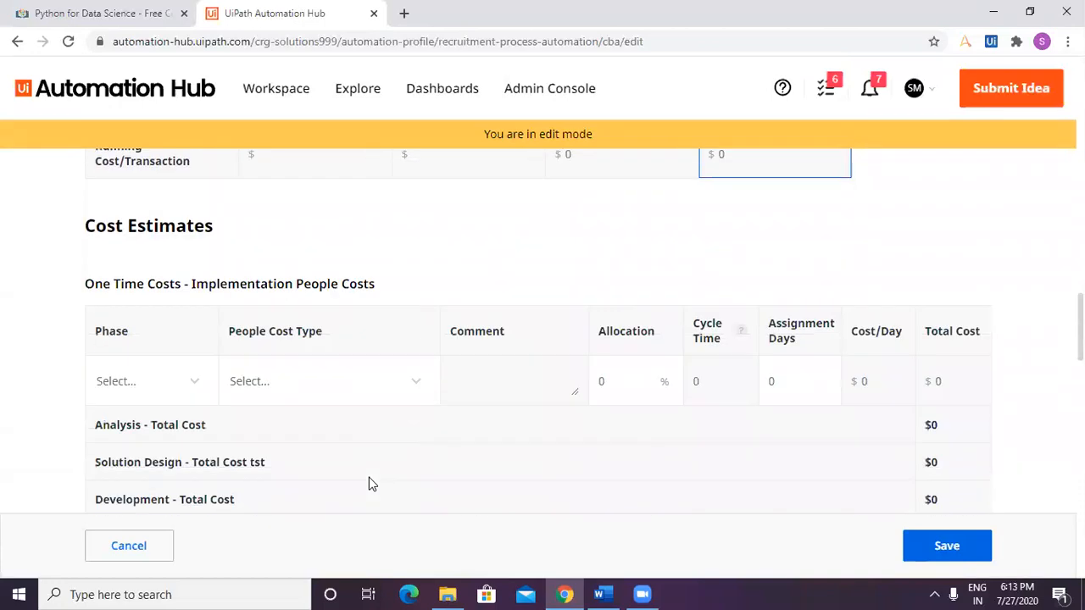
{"action": "left_click", "coordinate": [178, 388]}
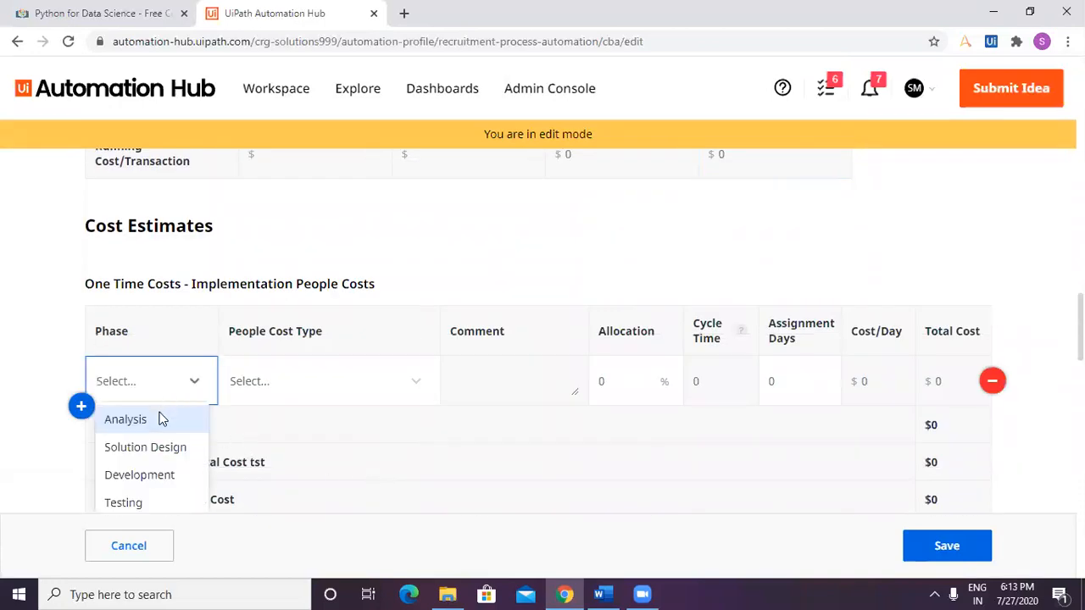
{"action": "left_click", "coordinate": [163, 418]}
Look for an available People Cost Type for the Analysis row of Implementation People Costs and go to its comment.
{"action": "left_click", "coordinate": [284, 383]}
{"action": "left_click", "coordinate": [416, 382]}
{"action": "left_click", "coordinate": [416, 381]}
{"action": "left_click", "coordinate": [415, 382]}
{"action": "left_click", "coordinate": [524, 387]}
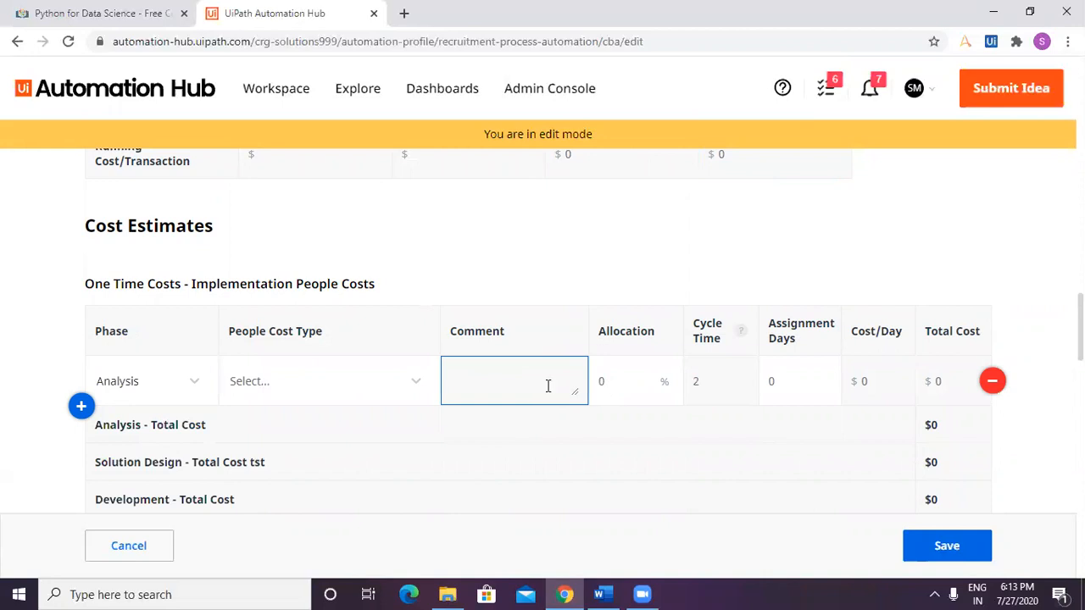
Set the Analysis row's allocation to 10% and its assignment days to 1.
{"action": "left_click", "coordinate": [620, 385]}
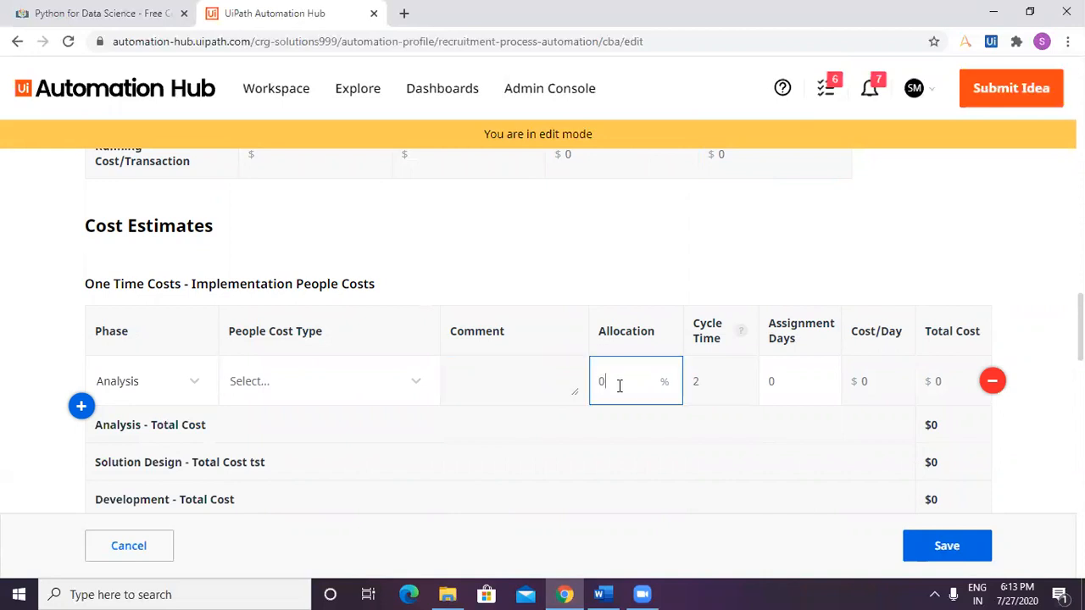
{"action": "type", "text": "10"}
{"action": "left_click", "coordinate": [720, 383]}
{"action": "left_click", "coordinate": [809, 383]}
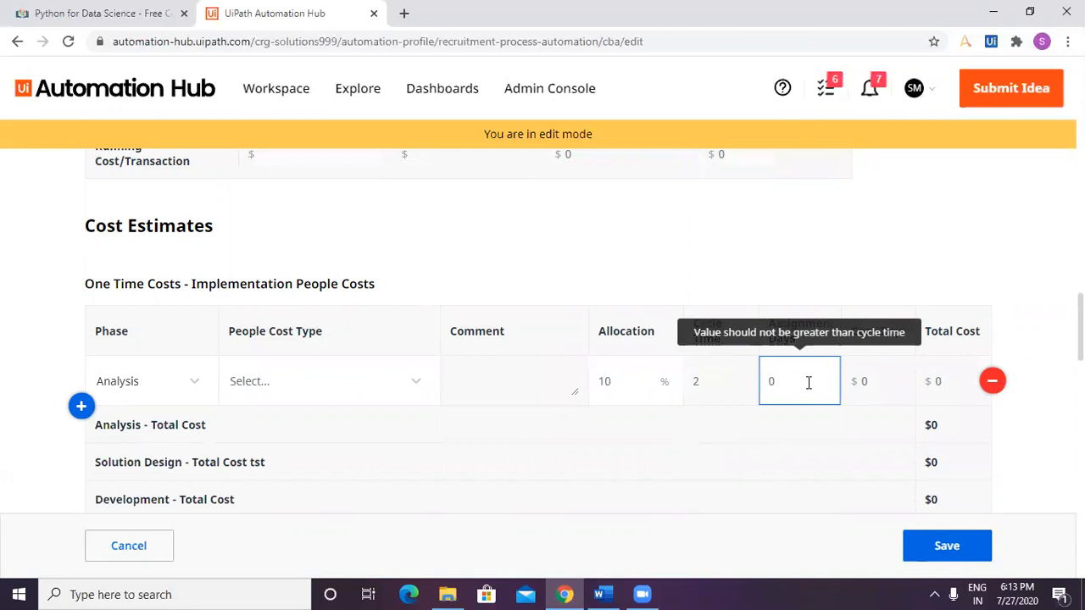
{"action": "type", "text": "1"}
{"action": "left_click", "coordinate": [826, 445]}
{"action": "left_click", "coordinate": [801, 382]}
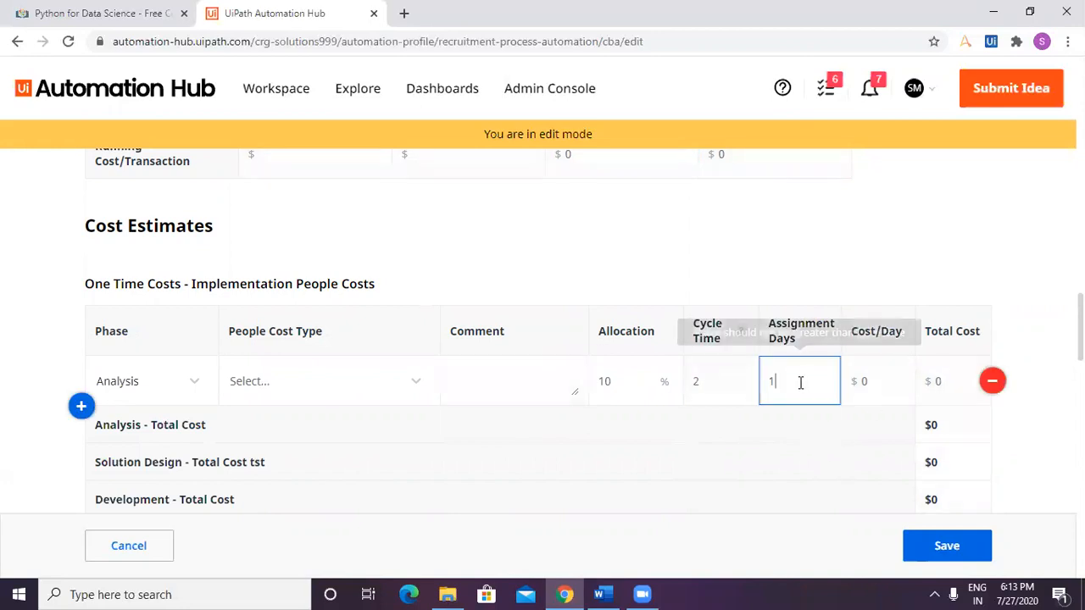
{"action": "double_click", "coordinate": [800, 382]}
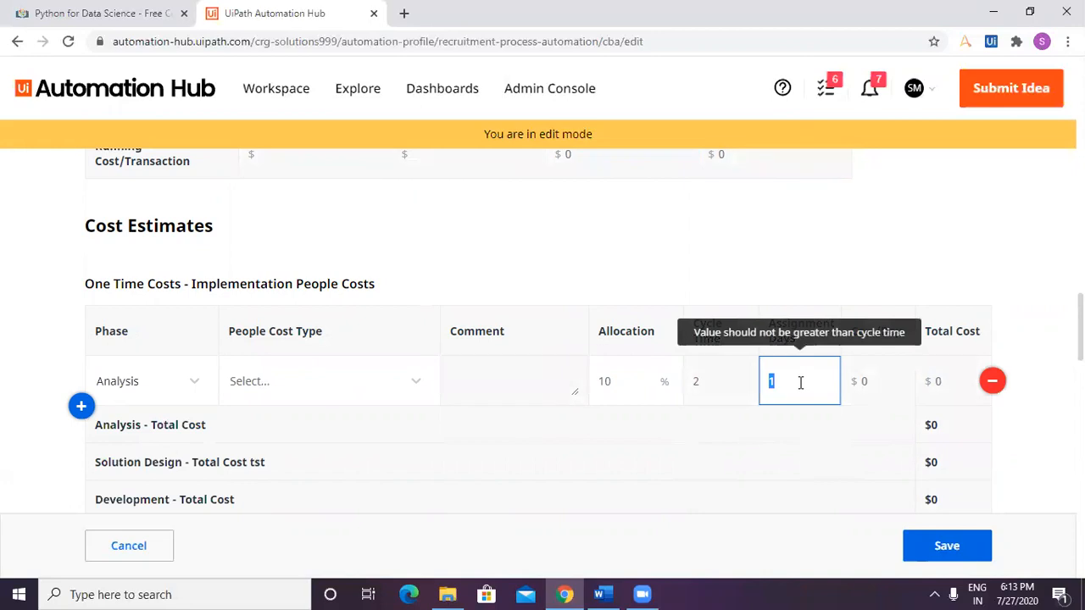
Check whether the Analysis row's Cost/Day and Total Cost can be edited directly.
{"action": "left_click", "coordinate": [873, 382]}
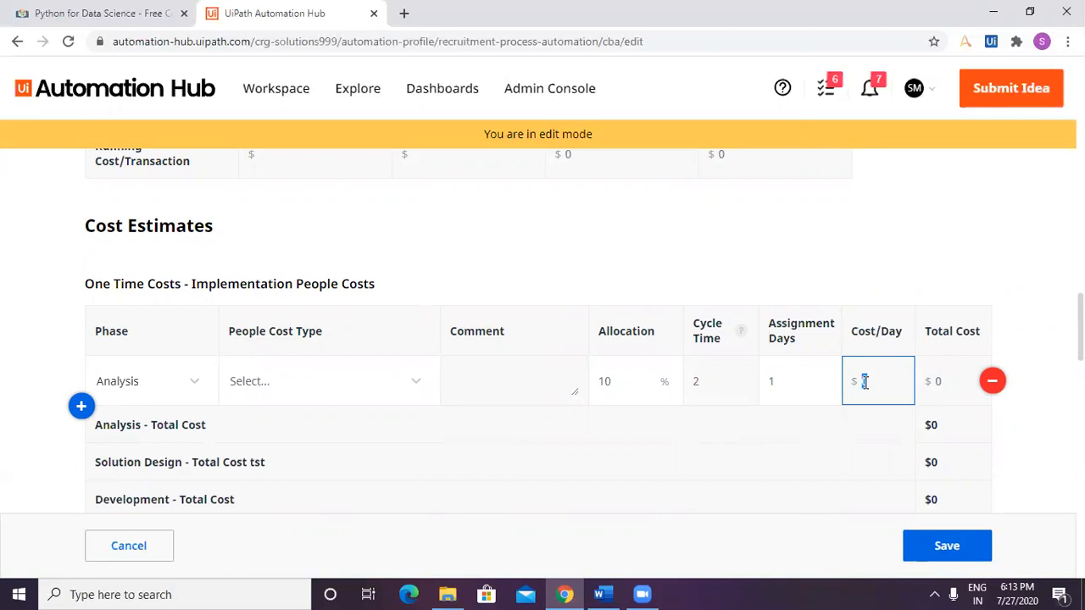
{"action": "left_click", "coordinate": [911, 435]}
{"action": "left_click", "coordinate": [870, 381]}
{"action": "left_click", "coordinate": [934, 380]}
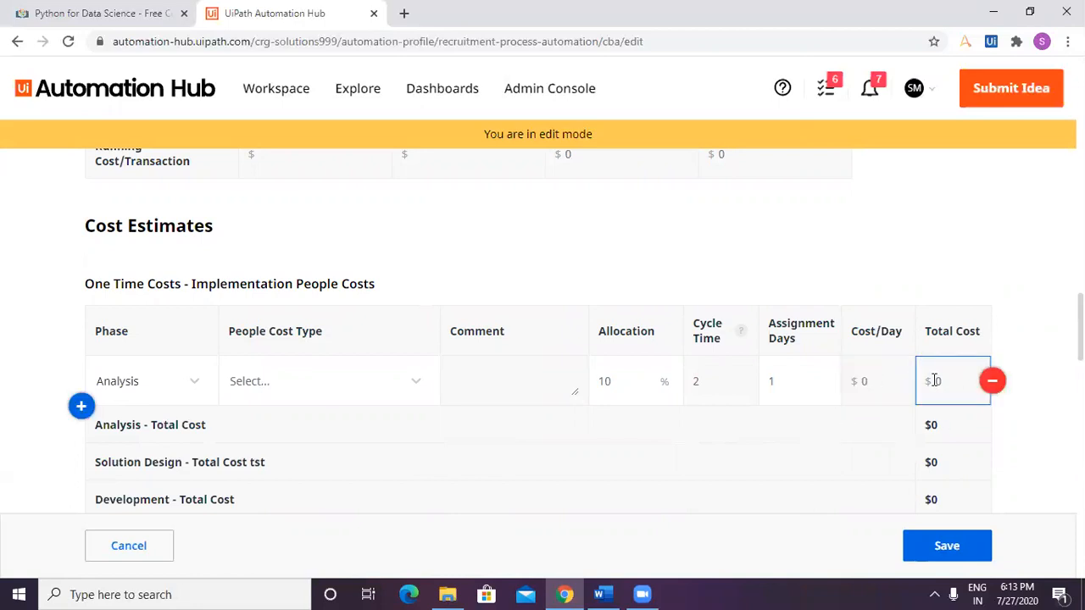
{"action": "double_click", "coordinate": [954, 381]}
{"action": "left_click", "coordinate": [859, 383]}
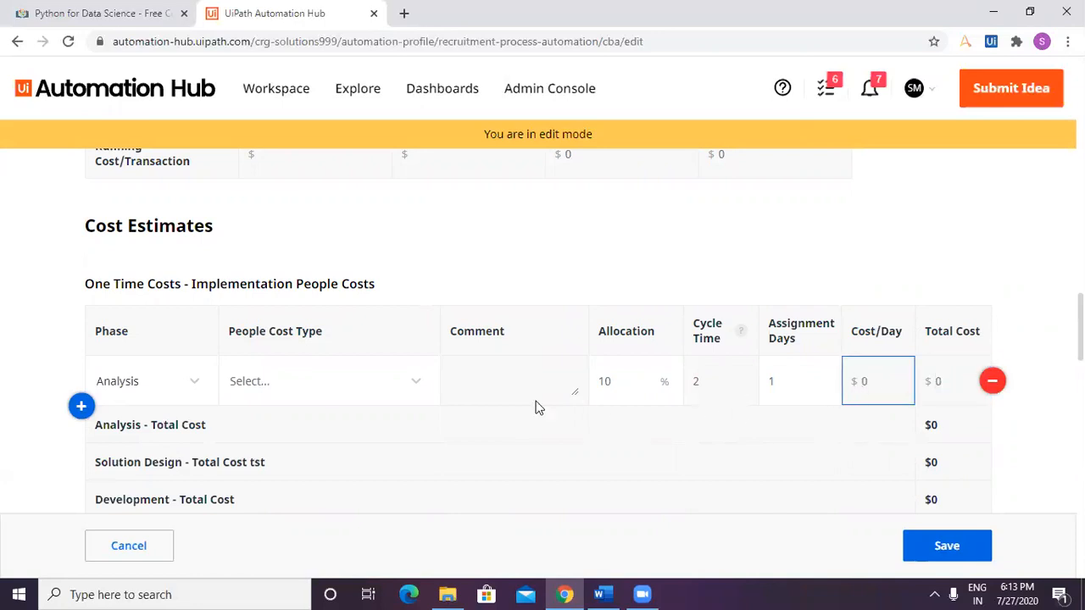
Recheck the selectable people cost types for the Analysis row.
{"action": "scroll", "coordinate": [368, 418], "scroll_direction": "down", "scroll_amount": 2}
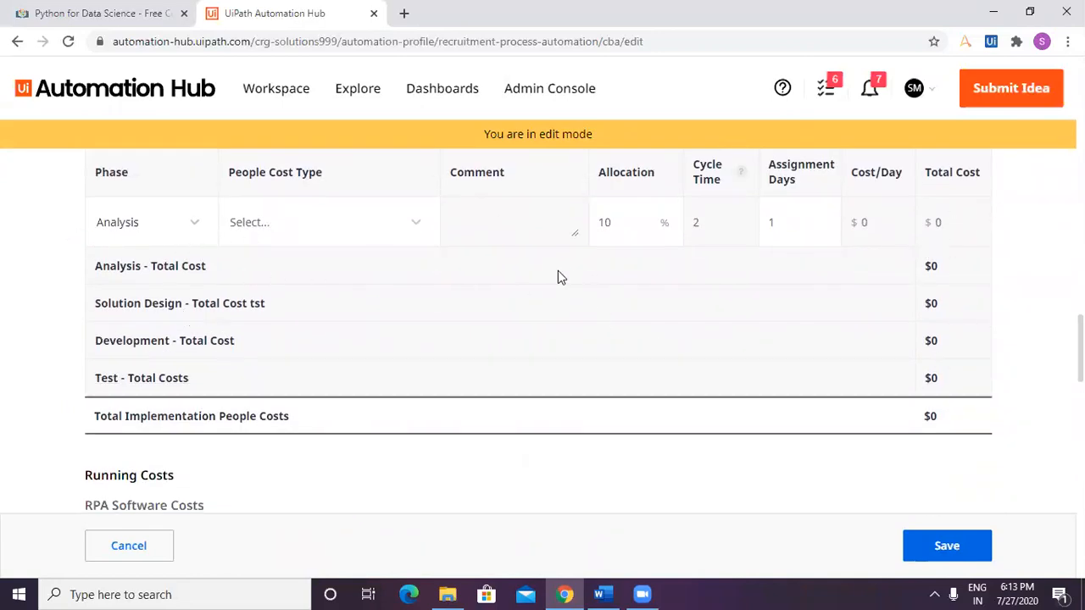
{"action": "left_click", "coordinate": [343, 234]}
{"action": "left_click", "coordinate": [407, 229]}
{"action": "left_click", "coordinate": [416, 229]}
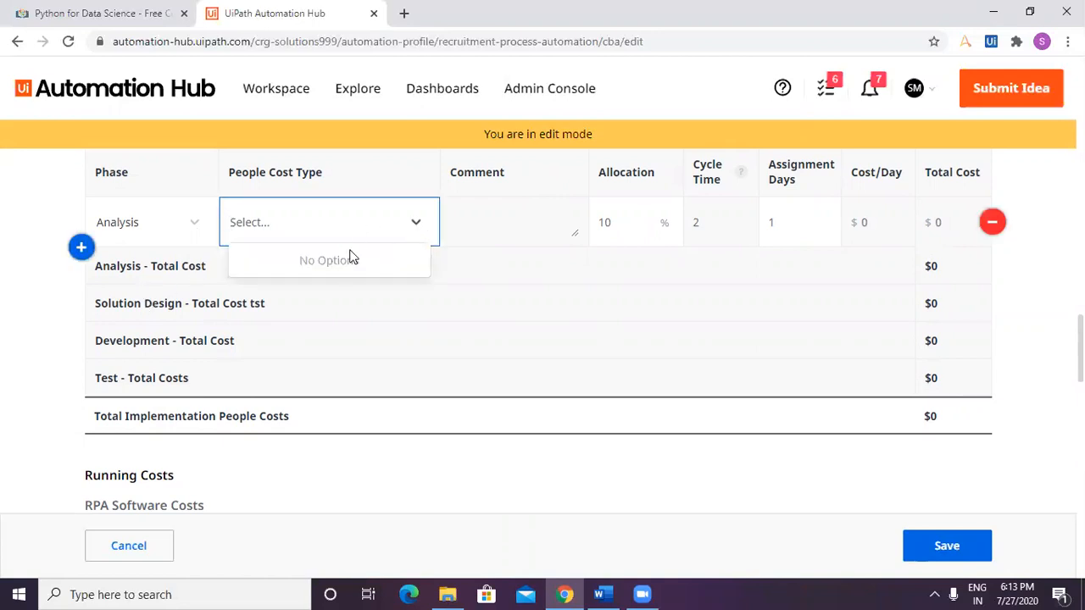
{"action": "left_click", "coordinate": [322, 227]}
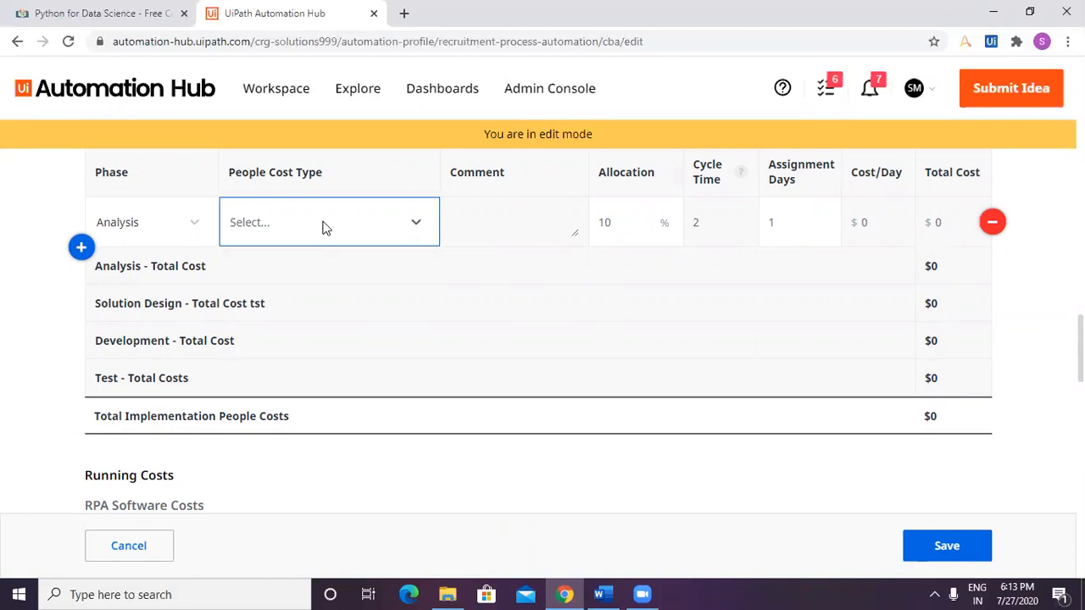
{"action": "left_click", "coordinate": [376, 264]}
Examine the RPA Software Costs table under Running Costs, checking which fields are editable and which license types are offered.
{"action": "scroll", "coordinate": [513, 416], "scroll_direction": "down", "scroll_amount": 1}
{"action": "scroll", "coordinate": [512, 417], "scroll_direction": "down", "scroll_amount": 2}
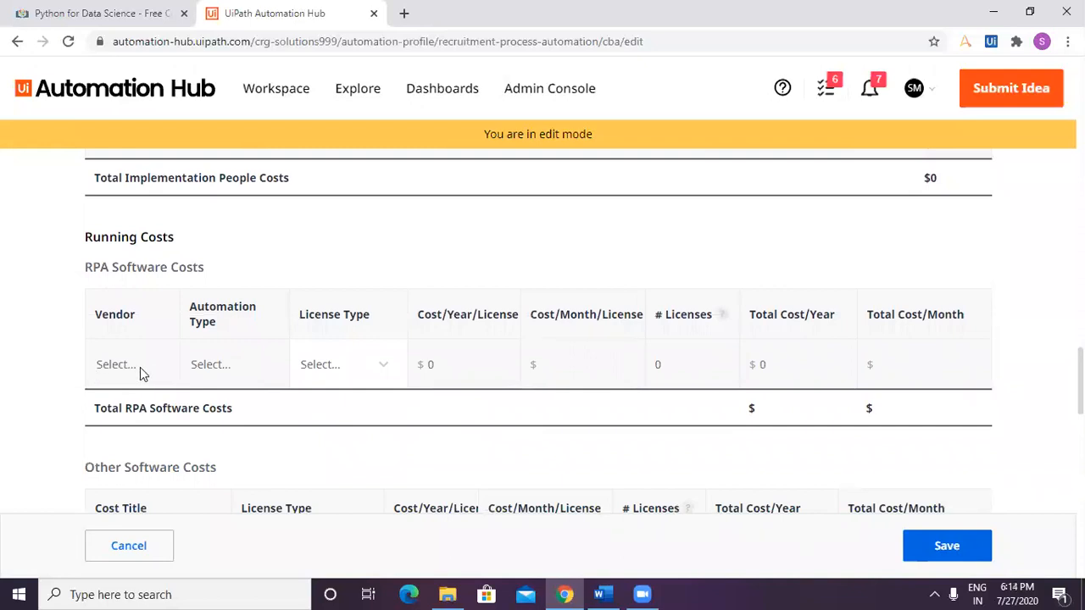
{"action": "left_click", "coordinate": [763, 366]}
{"action": "left_click", "coordinate": [607, 367]}
{"action": "left_click", "coordinate": [439, 366]}
{"action": "double_click", "coordinate": [301, 364]}
{"action": "left_click", "coordinate": [231, 366]}
{"action": "left_click", "coordinate": [381, 371]}
{"action": "left_click", "coordinate": [380, 371]}
{"action": "left_click", "coordinate": [331, 371]}
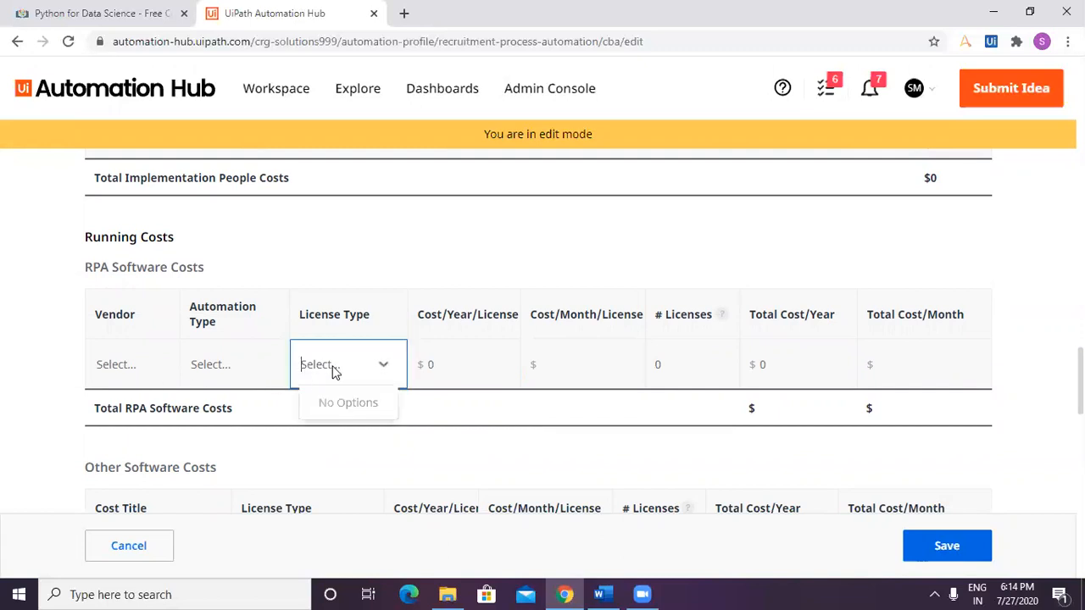
{"action": "left_click", "coordinate": [443, 366]}
{"action": "left_click", "coordinate": [366, 370]}
{"action": "left_click", "coordinate": [389, 365]}
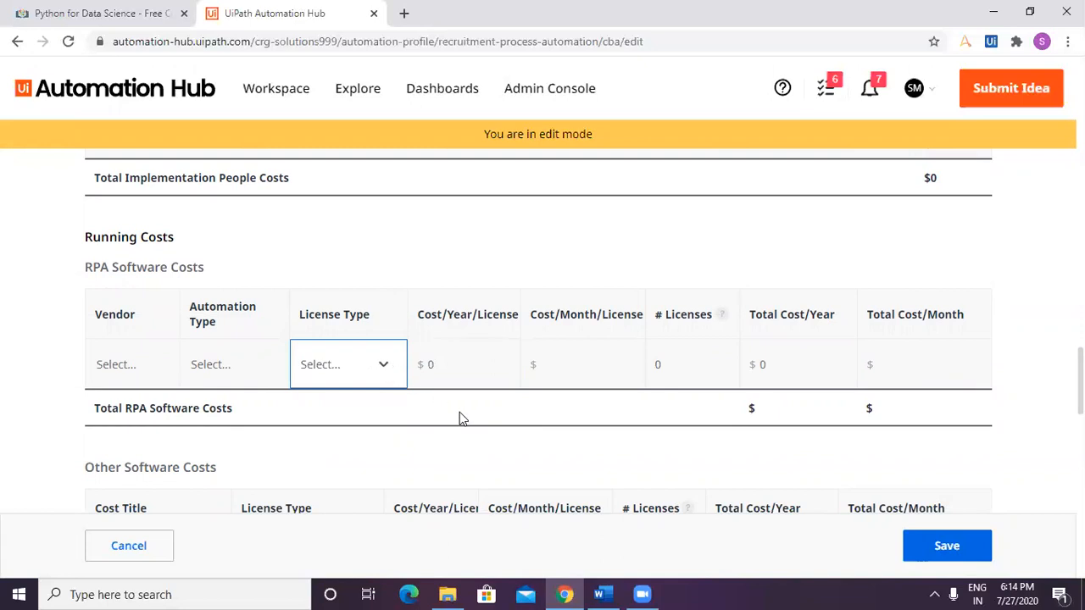
Examine the Other Software Costs and Support Team tables, checking the cost titles offered for other software.
{"action": "scroll", "coordinate": [460, 412], "scroll_direction": "down", "scroll_amount": 2}
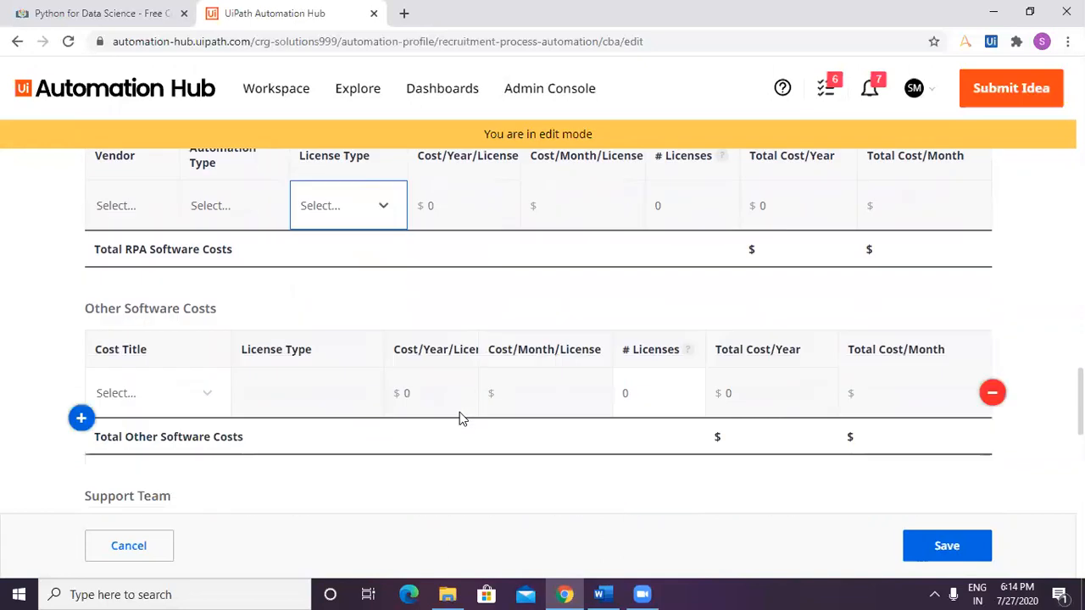
{"action": "left_click", "coordinate": [430, 415]}
{"action": "left_click", "coordinate": [381, 394]}
{"action": "left_click", "coordinate": [207, 399]}
{"action": "left_click", "coordinate": [206, 402]}
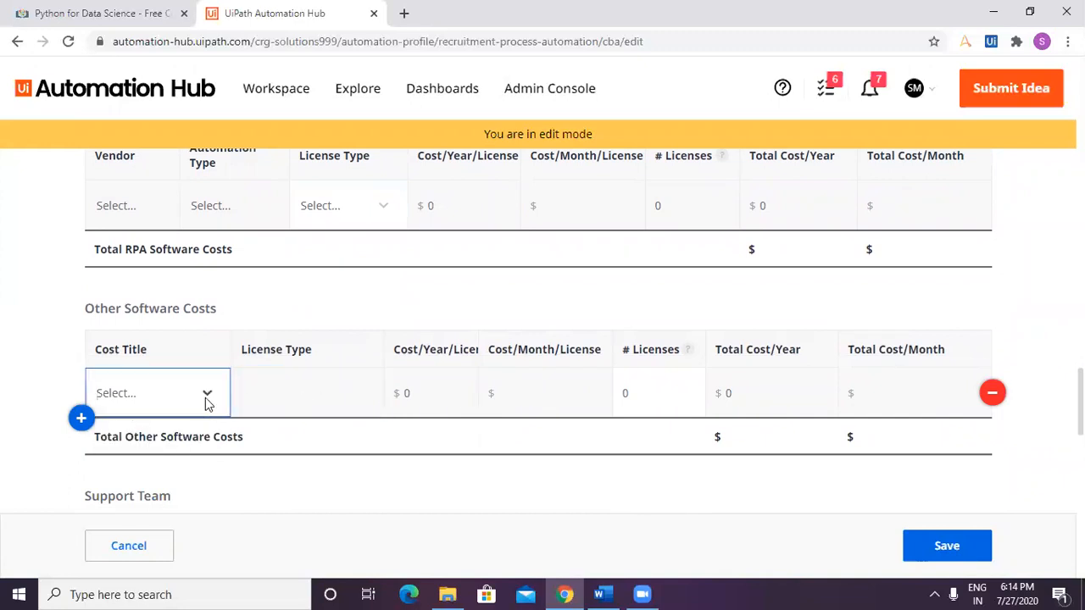
{"action": "left_click", "coordinate": [201, 402]}
{"action": "left_click", "coordinate": [256, 449]}
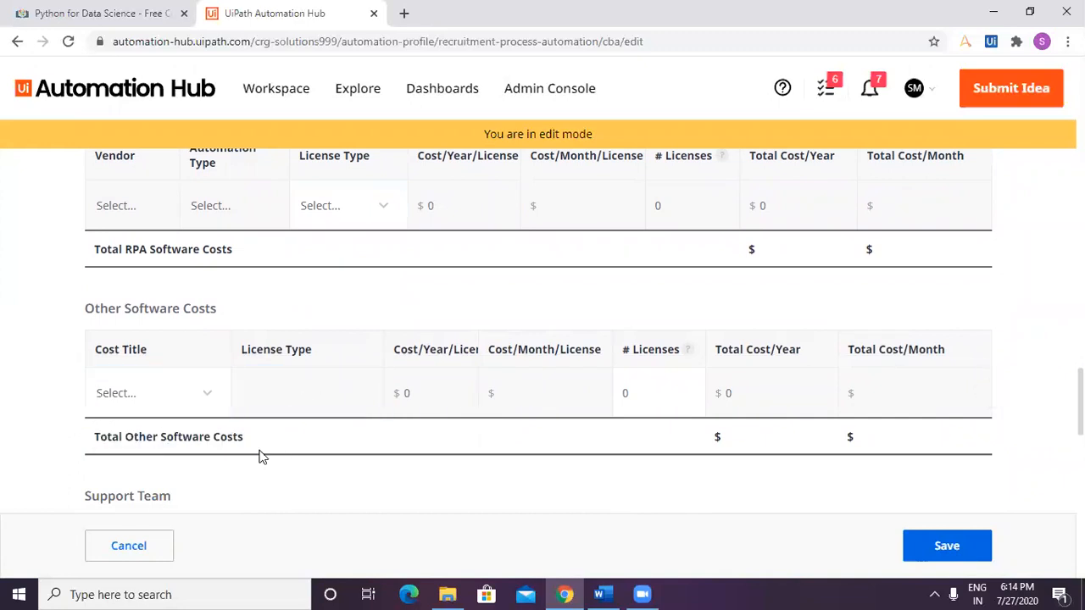
{"action": "scroll", "coordinate": [288, 478], "scroll_direction": "down", "scroll_amount": 2}
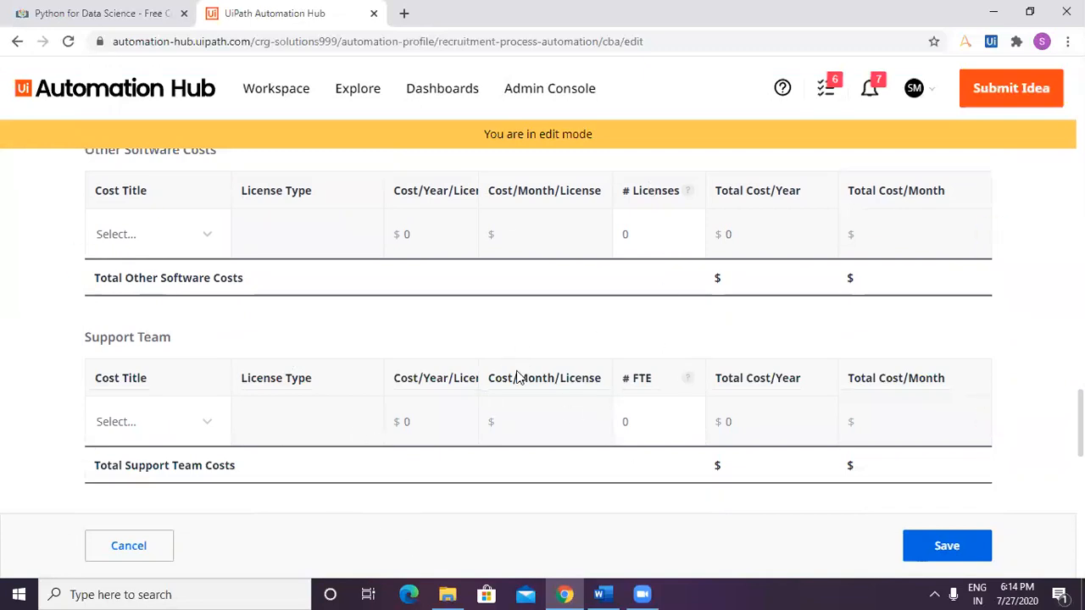
{"action": "mouse_move", "coordinate": [158, 407]}
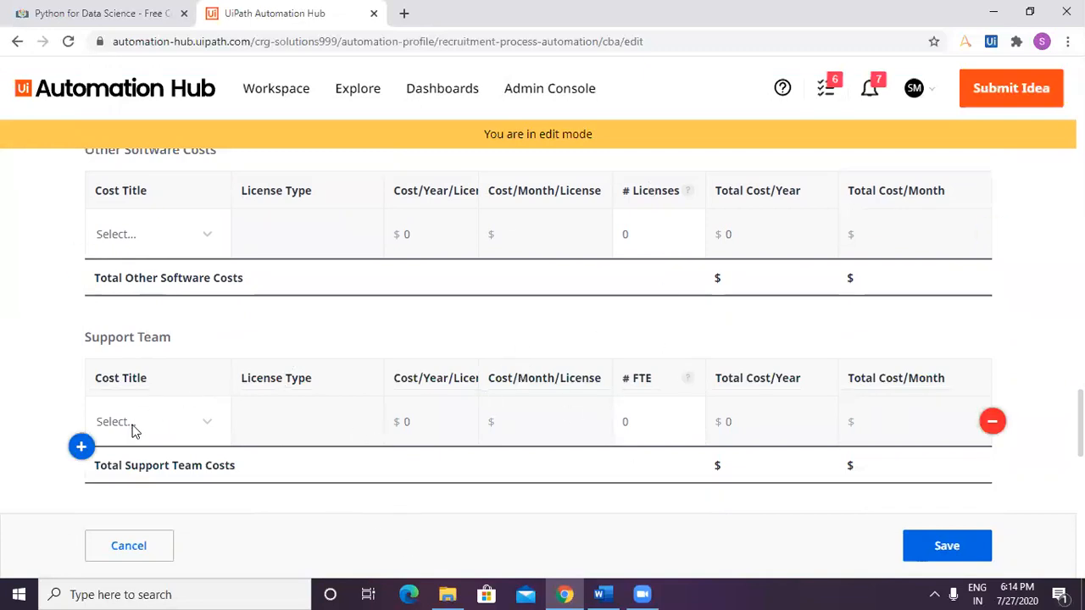
Review the whole Cost Benefit Analysis form, from the baseline dates and volume estimates to the cost summary by type.
{"action": "scroll", "coordinate": [376, 416], "scroll_direction": "up", "scroll_amount": 7}
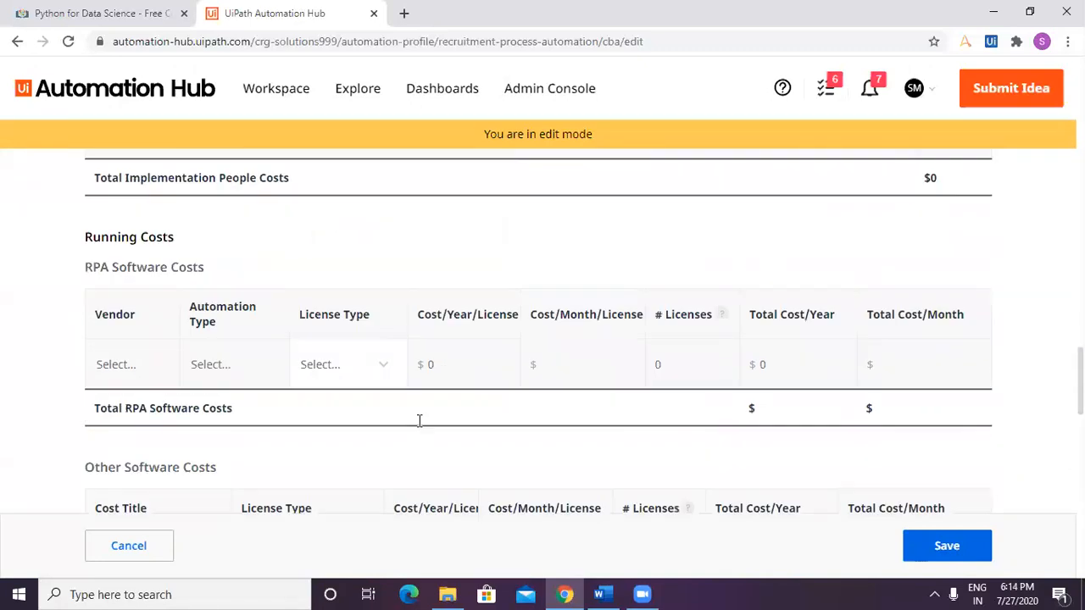
{"action": "scroll", "coordinate": [375, 423], "scroll_direction": "up", "scroll_amount": 6}
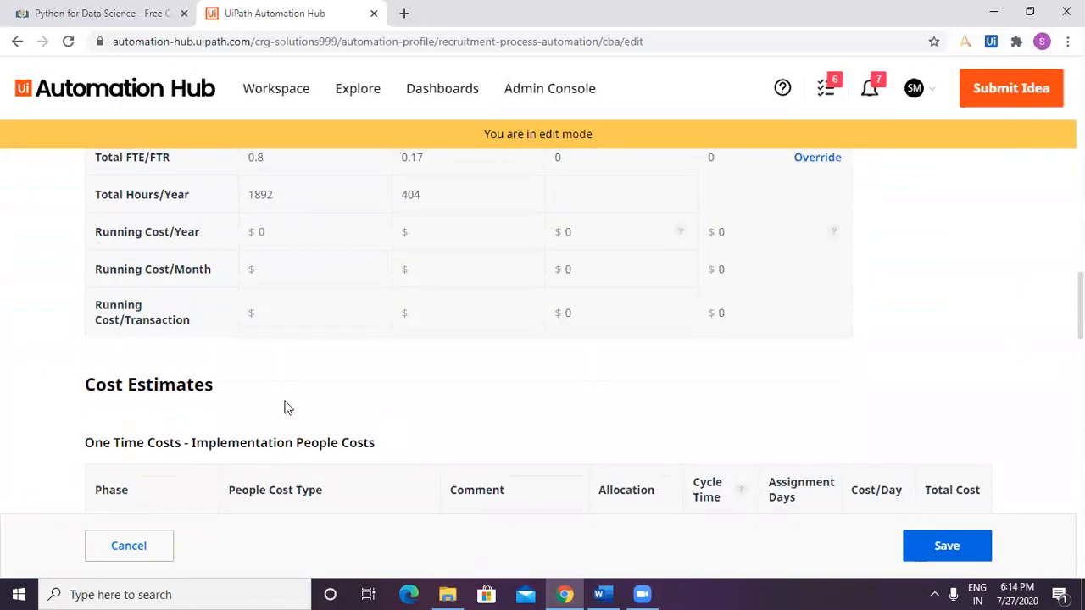
{"action": "scroll", "coordinate": [567, 480], "scroll_direction": "up", "scroll_amount": 3}
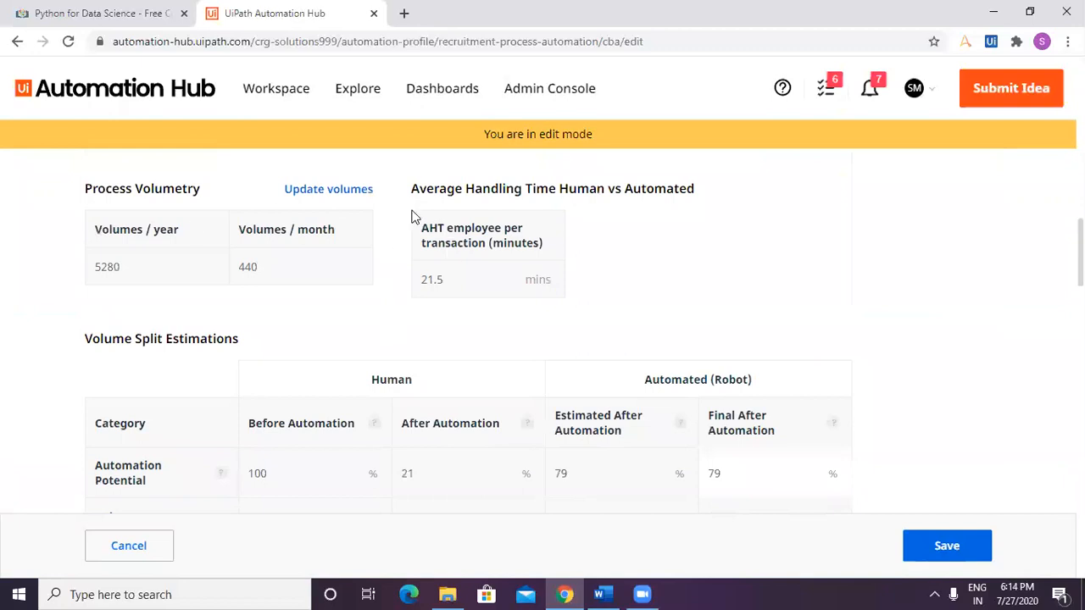
{"action": "scroll", "coordinate": [428, 394], "scroll_direction": "up", "scroll_amount": 4}
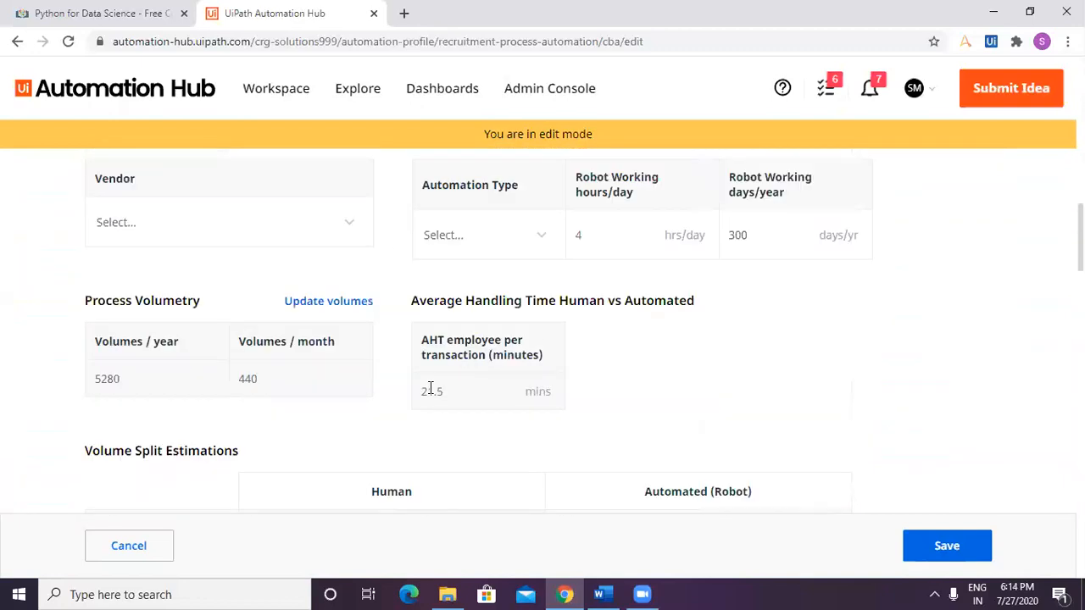
{"action": "scroll", "coordinate": [431, 395], "scroll_direction": "up", "scroll_amount": 2}
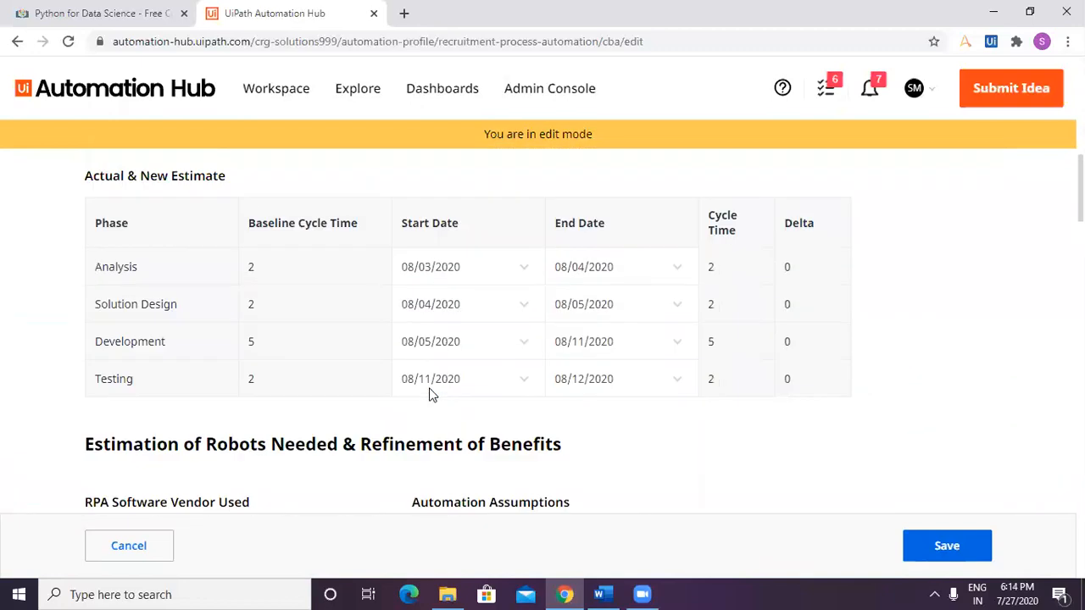
{"action": "scroll", "coordinate": [430, 394], "scroll_direction": "up", "scroll_amount": 5}
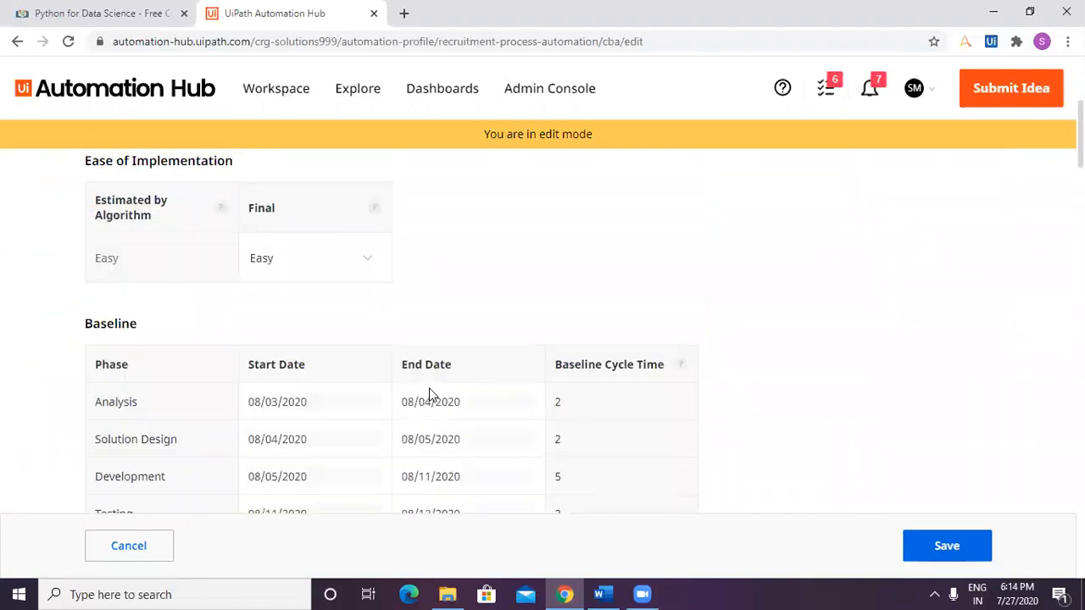
{"action": "scroll", "coordinate": [428, 394], "scroll_direction": "down", "scroll_amount": 20}
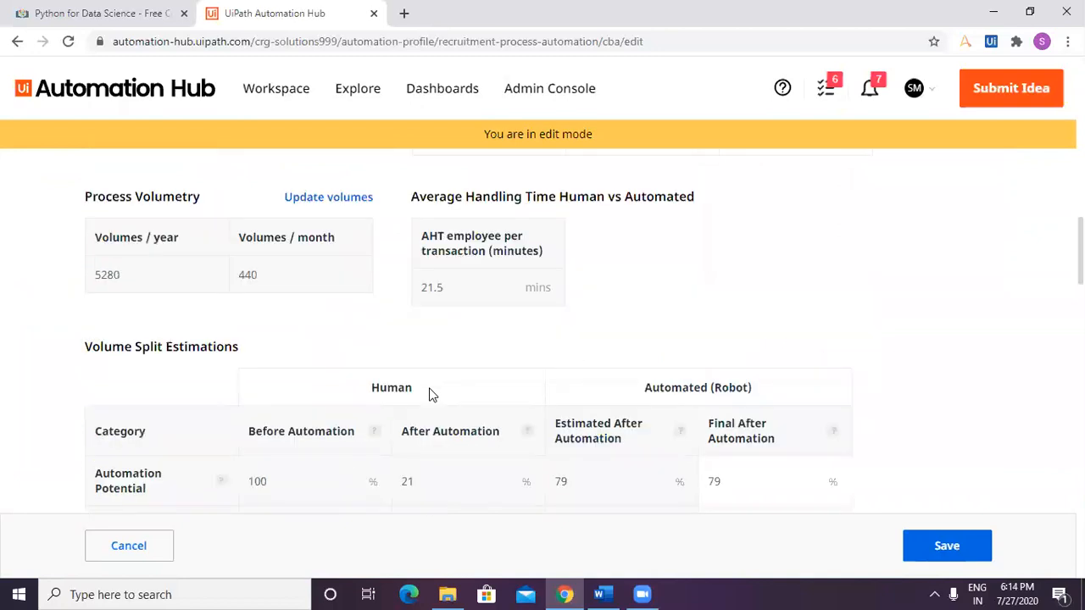
{"action": "scroll", "coordinate": [429, 396], "scroll_direction": "down", "scroll_amount": 8}
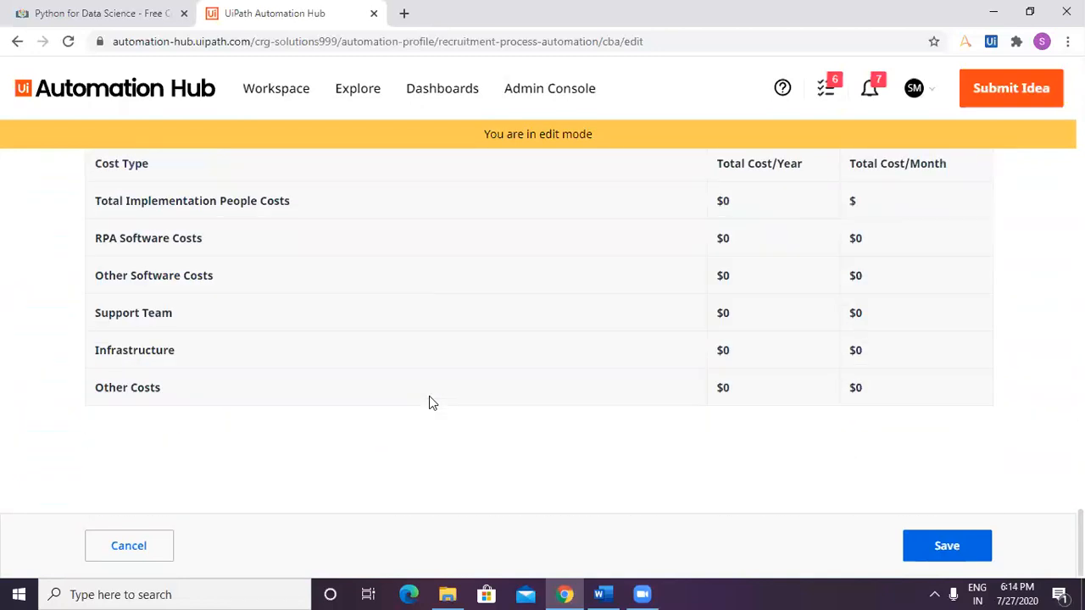
Save the edited Cost Benefit Analysis.
{"action": "scroll", "coordinate": [454, 392], "scroll_direction": "up", "scroll_amount": 1}
{"action": "scroll", "coordinate": [454, 392], "scroll_direction": "down", "scroll_amount": 1}
{"action": "left_click", "coordinate": [945, 547]}
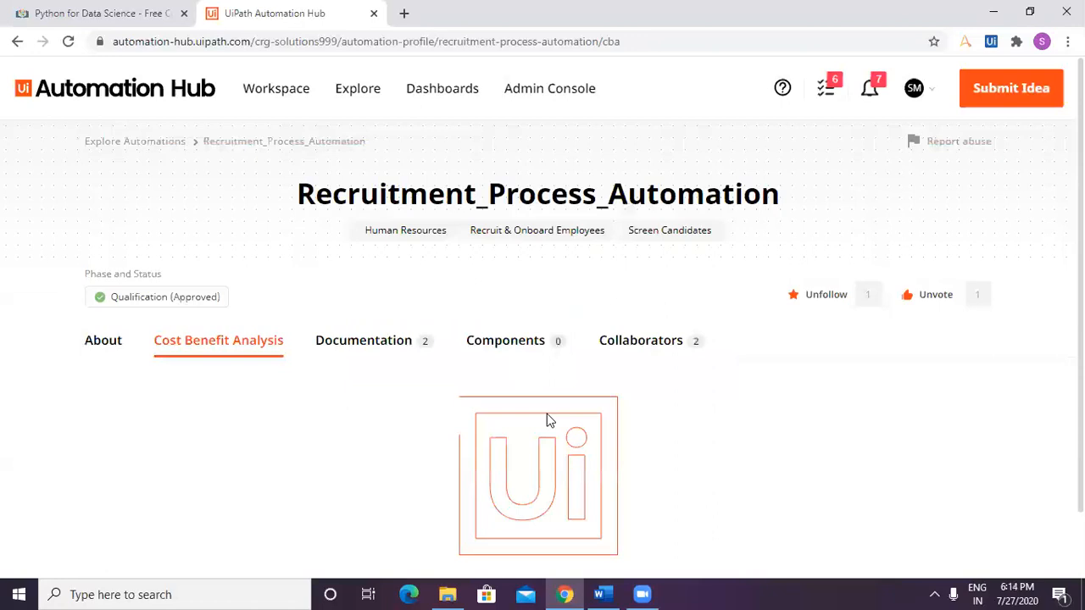
Review the saved analysis, covering automation potential, ease of implementation, Estimated Costs & Benefits and both Project Plan charts.
{"action": "scroll", "coordinate": [547, 419], "scroll_direction": "down", "scroll_amount": 4}
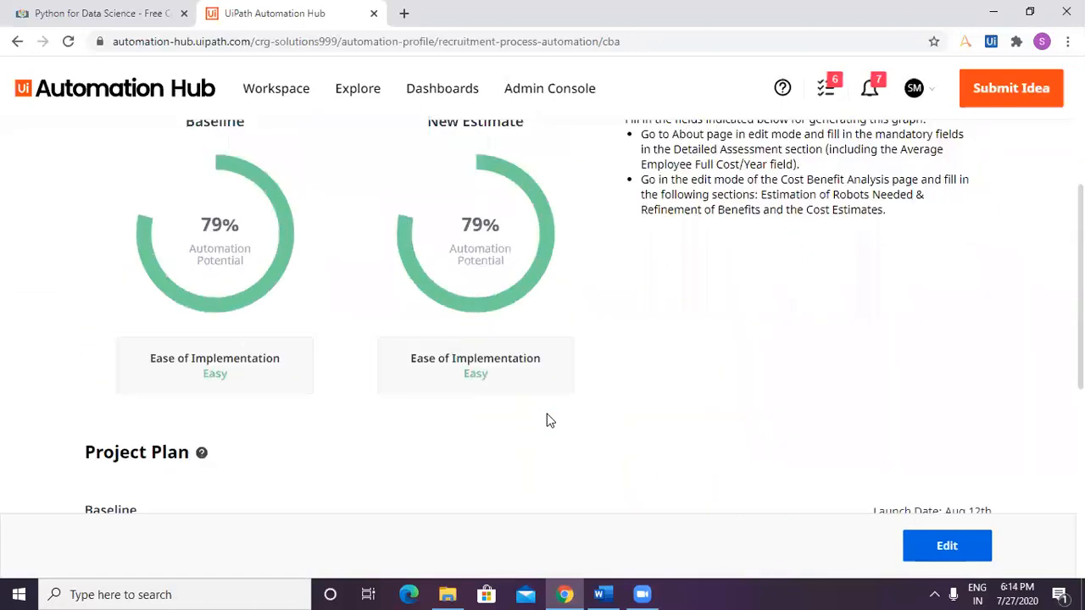
{"action": "scroll", "coordinate": [548, 418], "scroll_direction": "up", "scroll_amount": 1}
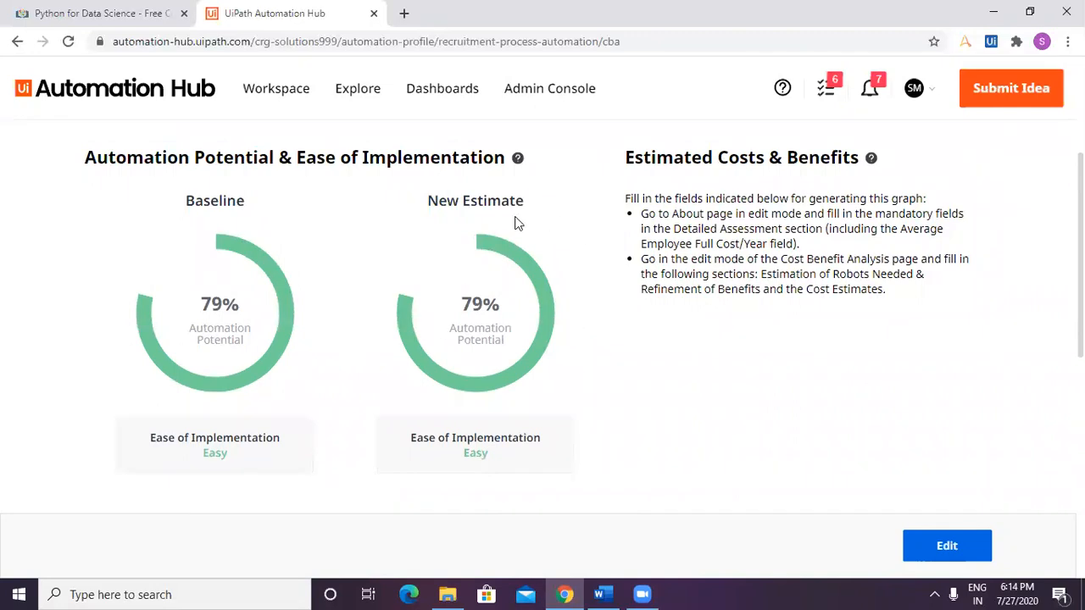
{"action": "scroll", "coordinate": [494, 356], "scroll_direction": "down", "scroll_amount": 4}
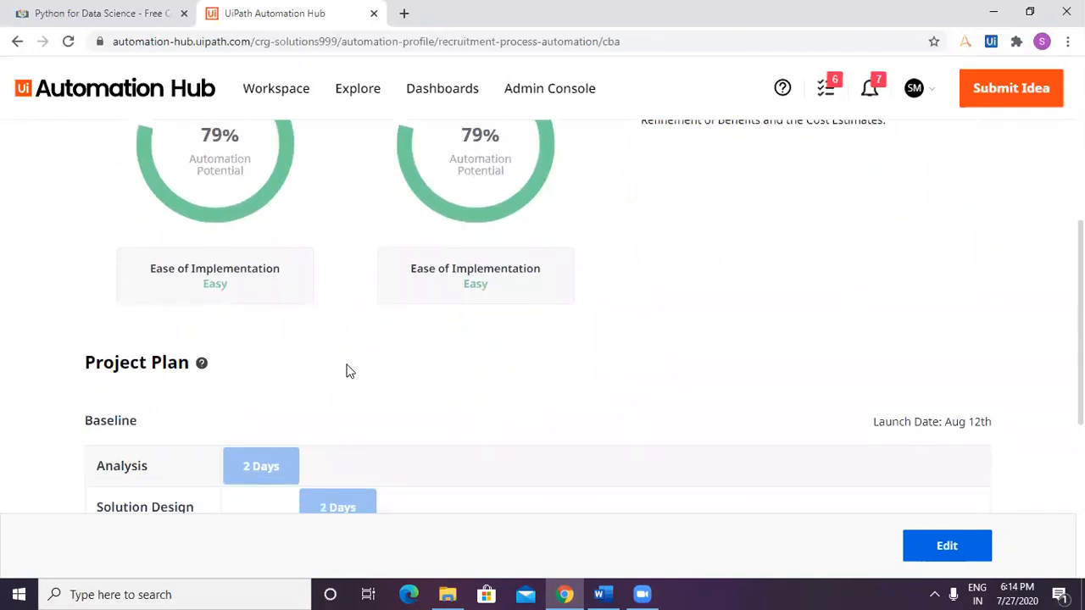
{"action": "scroll", "coordinate": [380, 322], "scroll_direction": "down", "scroll_amount": 3}
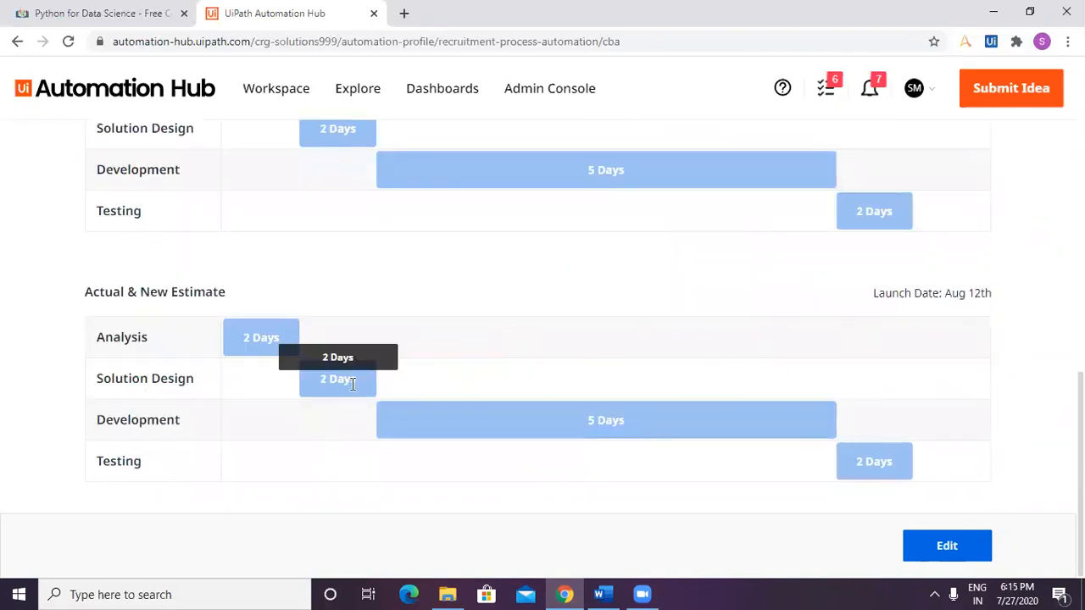
{"action": "scroll", "coordinate": [845, 474], "scroll_direction": "up", "scroll_amount": 10}
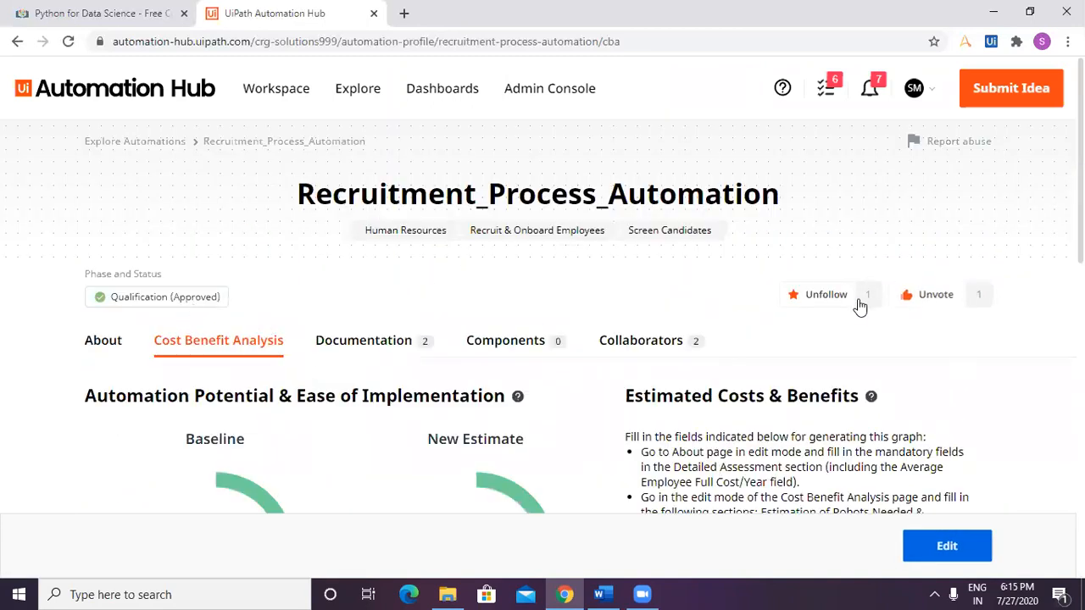
{"action": "scroll", "coordinate": [318, 418], "scroll_direction": "down", "scroll_amount": 3}
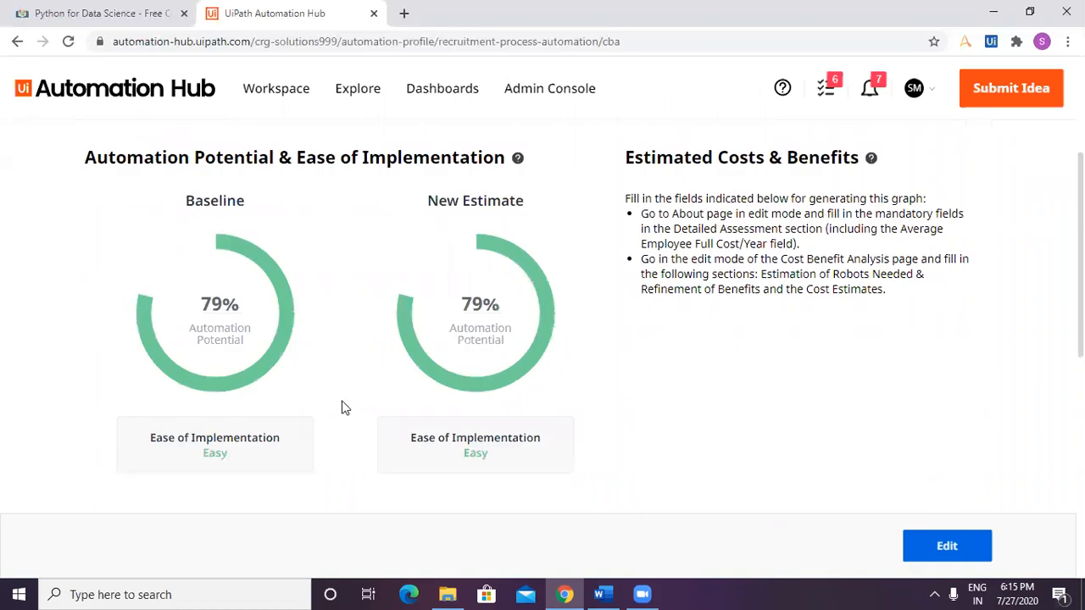
{"action": "scroll", "coordinate": [342, 407], "scroll_direction": "up", "scroll_amount": 3}
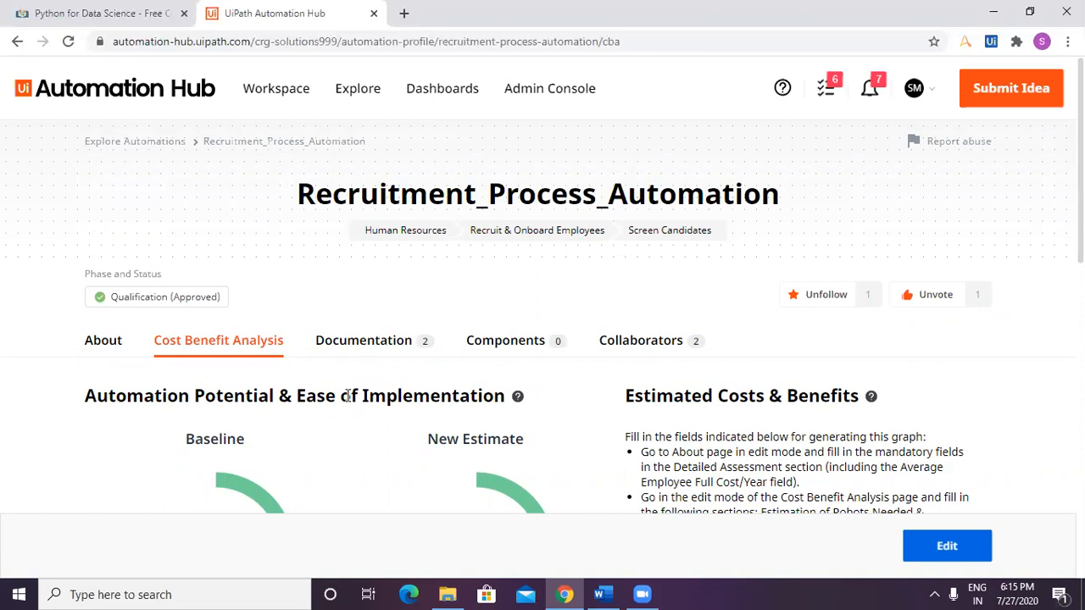
Review the idea's About page, from the high-level and detailed assessments through benefits and challenges to the process diagram and comments.
{"action": "scroll", "coordinate": [389, 395], "scroll_direction": "down", "scroll_amount": 10}
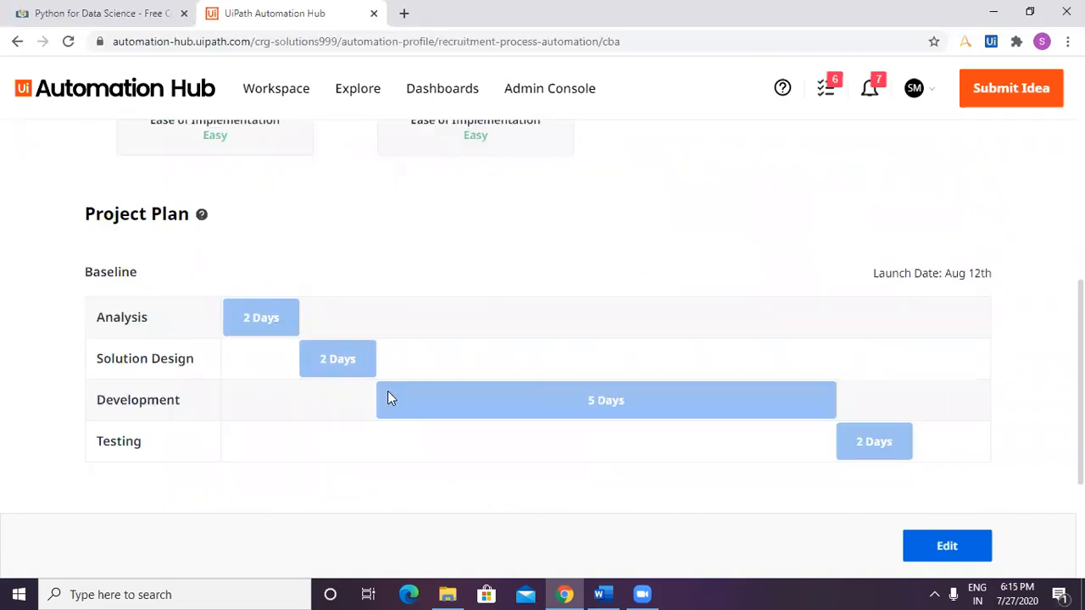
{"action": "scroll", "coordinate": [387, 392], "scroll_direction": "up", "scroll_amount": 15}
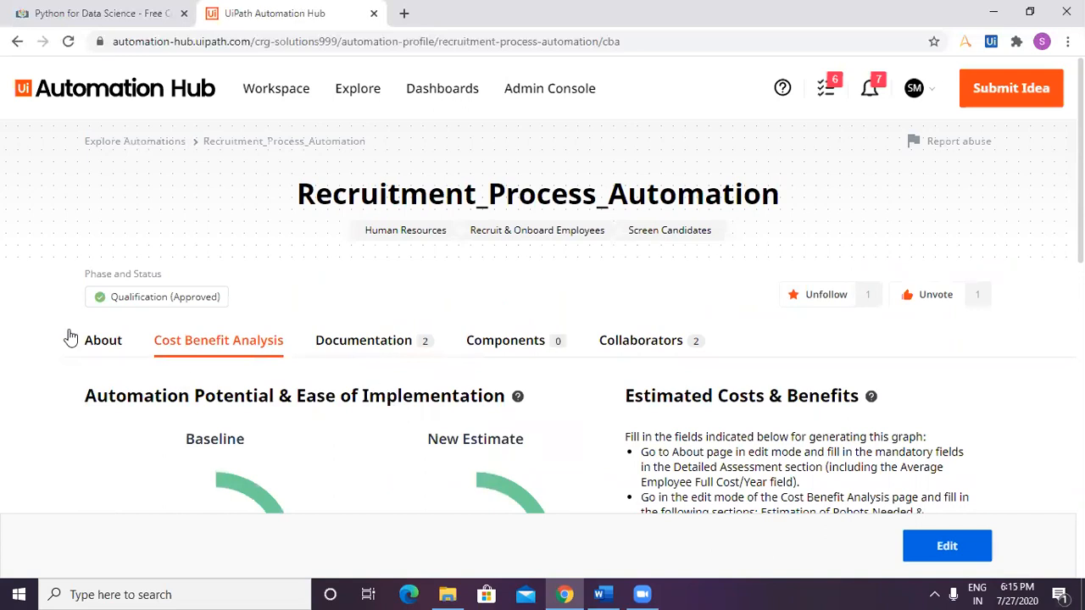
{"action": "left_click", "coordinate": [95, 340]}
{"action": "scroll", "coordinate": [427, 408], "scroll_direction": "down", "scroll_amount": 4}
{"action": "scroll", "coordinate": [427, 411], "scroll_direction": "down", "scroll_amount": 10}
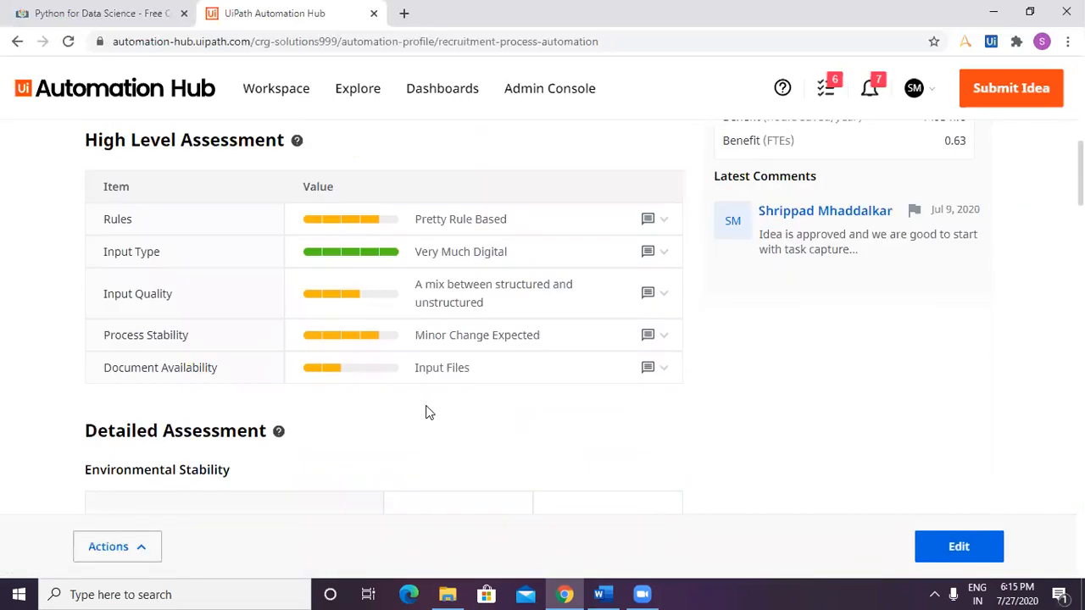
{"action": "scroll", "coordinate": [427, 411], "scroll_direction": "down", "scroll_amount": 10}
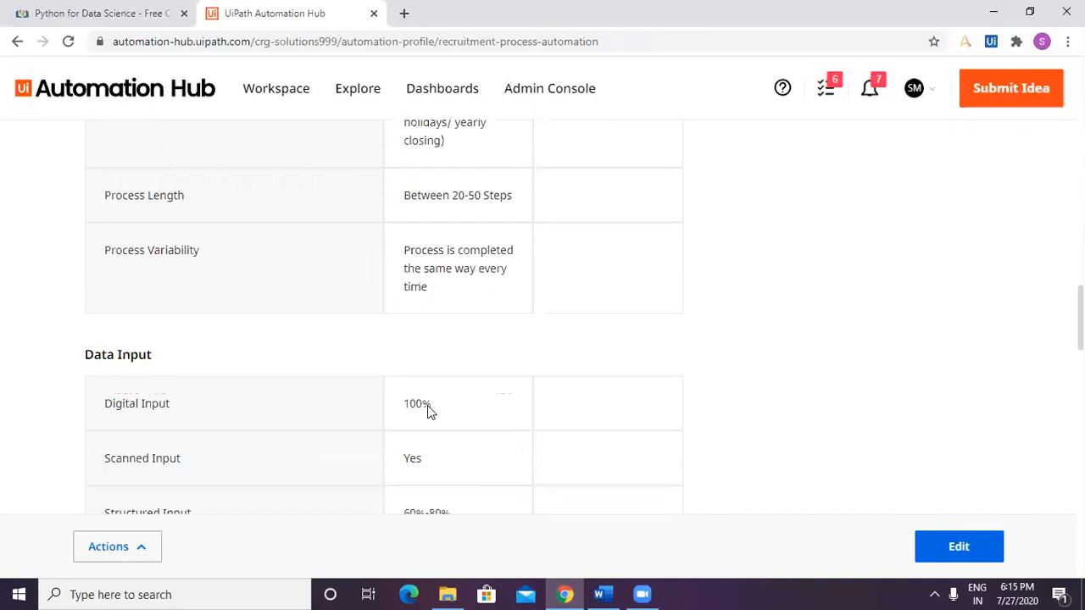
{"action": "scroll", "coordinate": [427, 411], "scroll_direction": "down", "scroll_amount": 10}
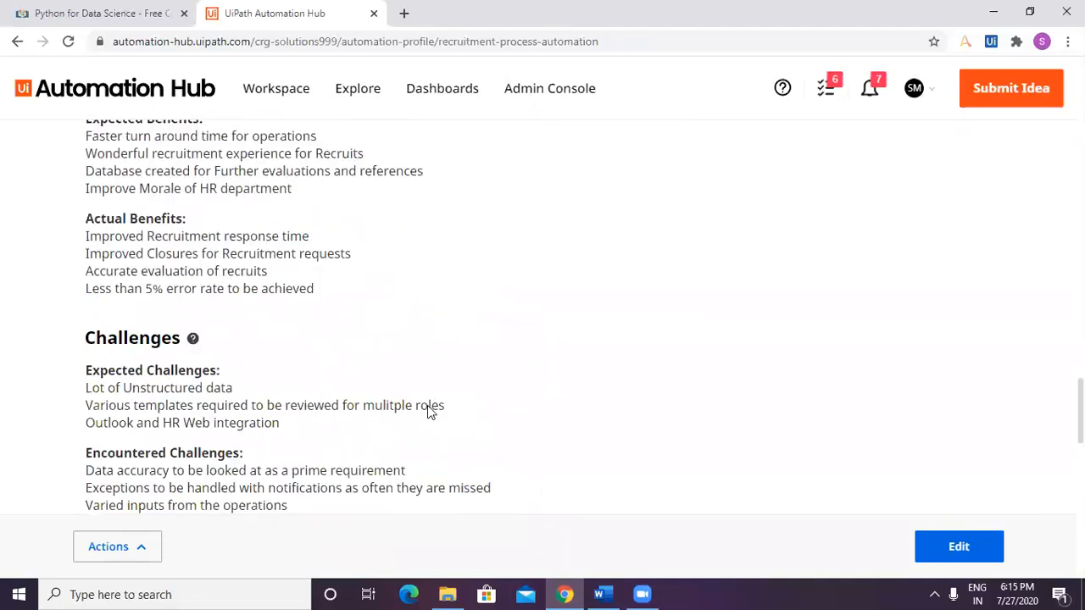
{"action": "scroll", "coordinate": [427, 411], "scroll_direction": "down", "scroll_amount": 5}
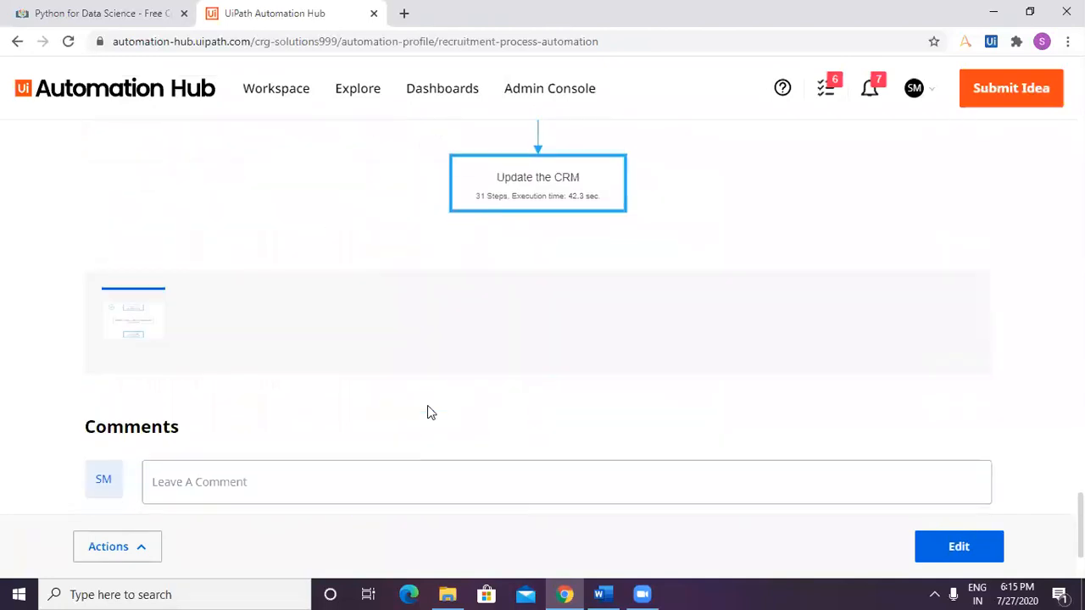
{"action": "scroll", "coordinate": [1021, 469], "scroll_direction": "up", "scroll_amount": 20}
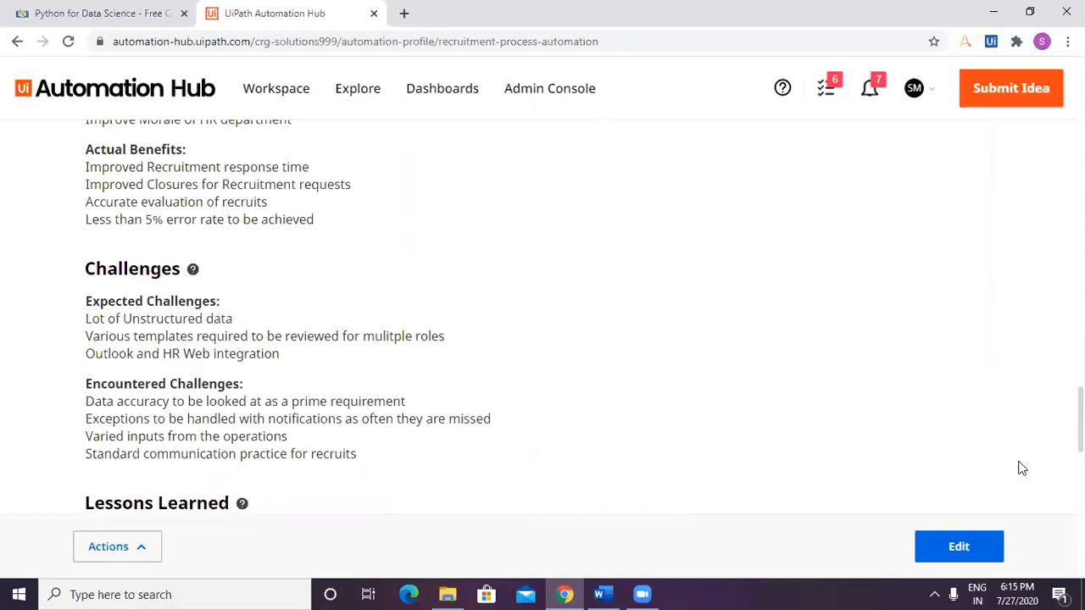
{"action": "scroll", "coordinate": [1021, 470], "scroll_direction": "up", "scroll_amount": 10}
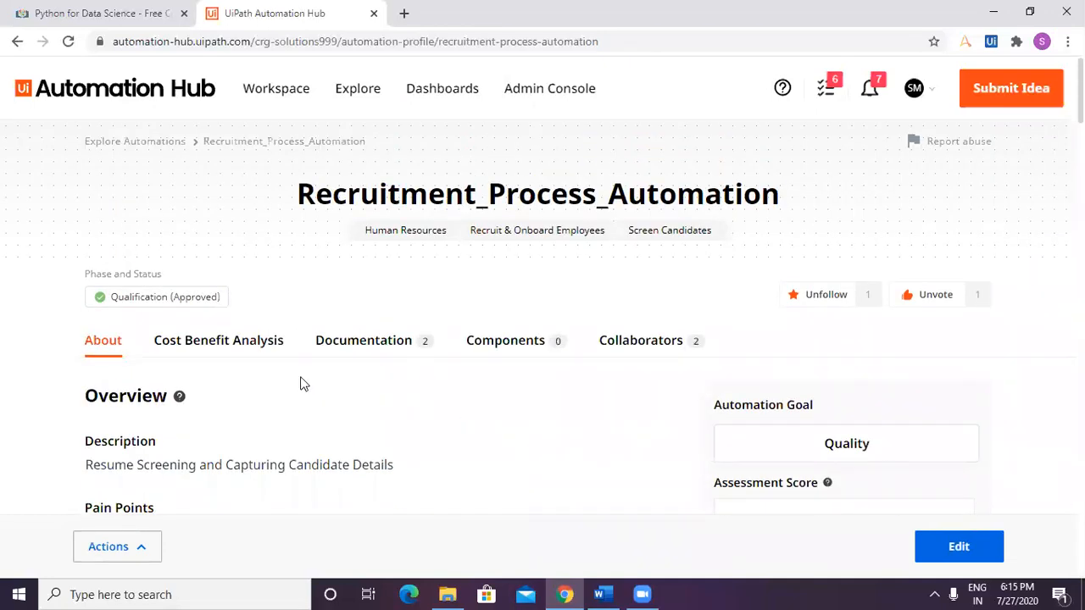
Return to the Cost Benefit Analysis and compare baseline with new estimates for automation potential, ease of implementation and the project plan.
{"action": "left_click", "coordinate": [266, 352]}
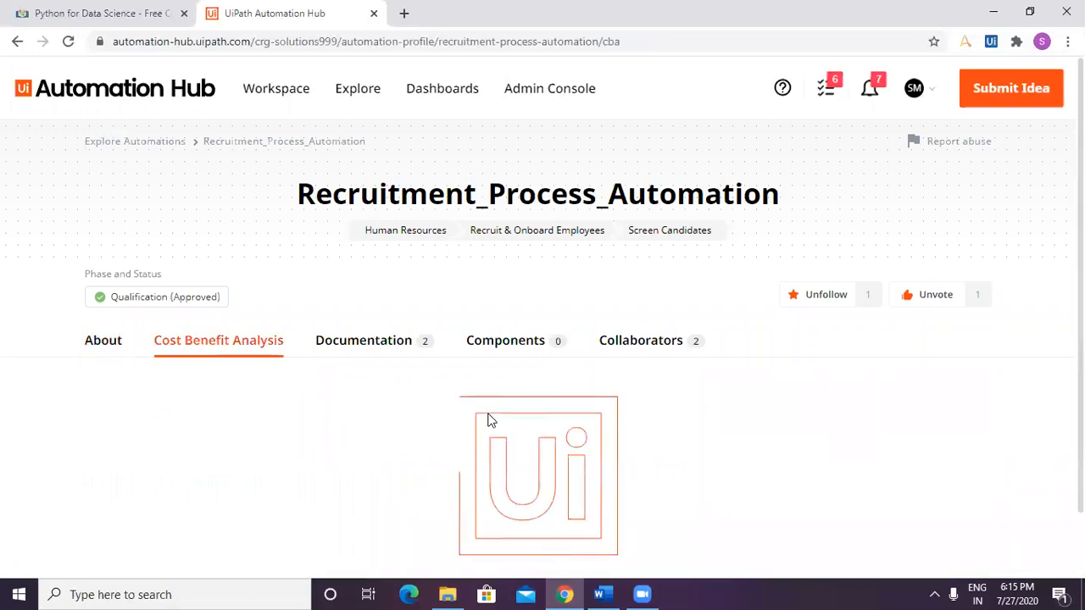
{"action": "scroll", "coordinate": [488, 419], "scroll_direction": "down", "scroll_amount": 1}
{"action": "scroll", "coordinate": [488, 420], "scroll_direction": "down", "scroll_amount": 1}
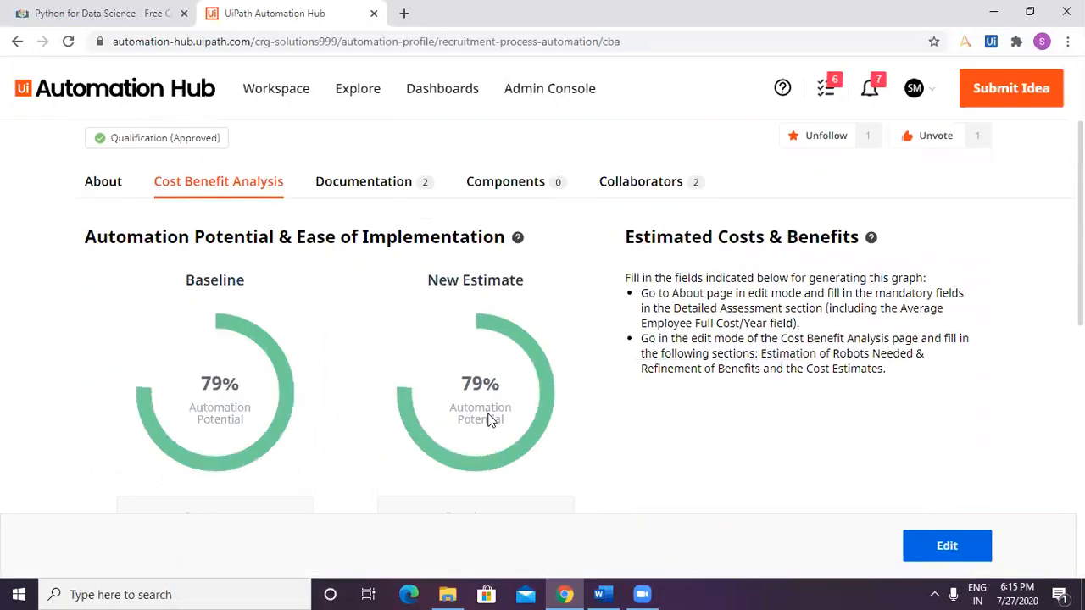
{"action": "scroll", "coordinate": [488, 420], "scroll_direction": "down", "scroll_amount": 2}
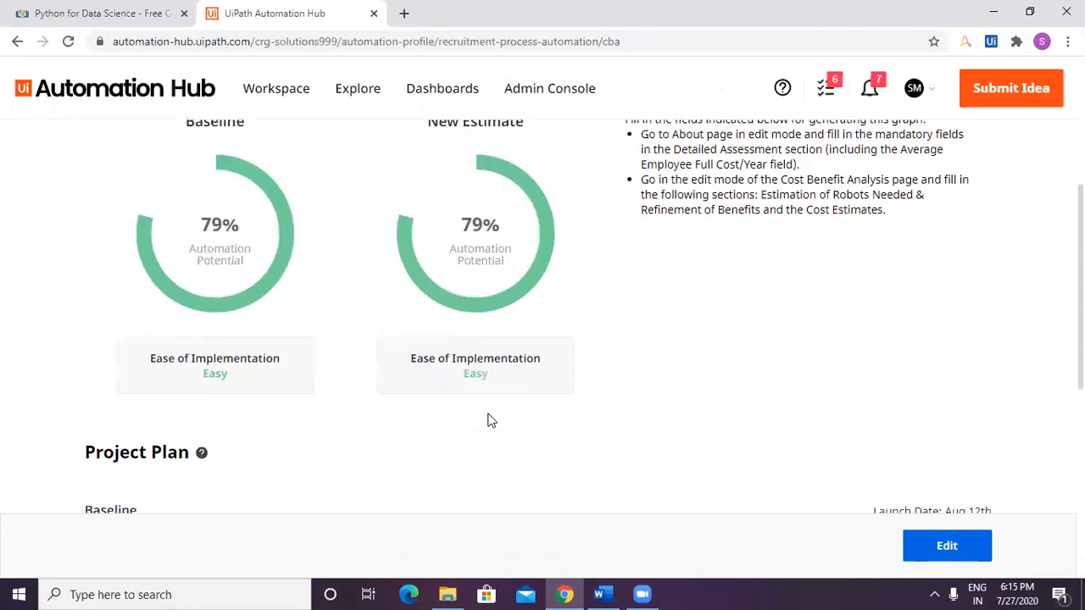
{"action": "scroll", "coordinate": [488, 420], "scroll_direction": "down", "scroll_amount": 3}
{"action": "scroll", "coordinate": [488, 422], "scroll_direction": "down", "scroll_amount": 2}
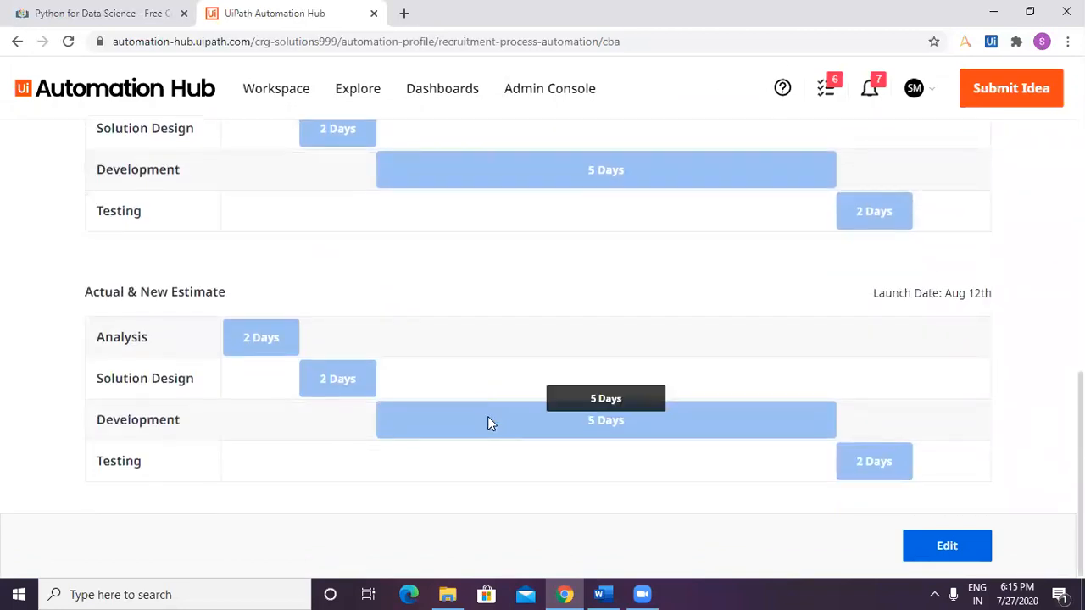
{"action": "scroll", "coordinate": [488, 421], "scroll_direction": "up", "scroll_amount": 3}
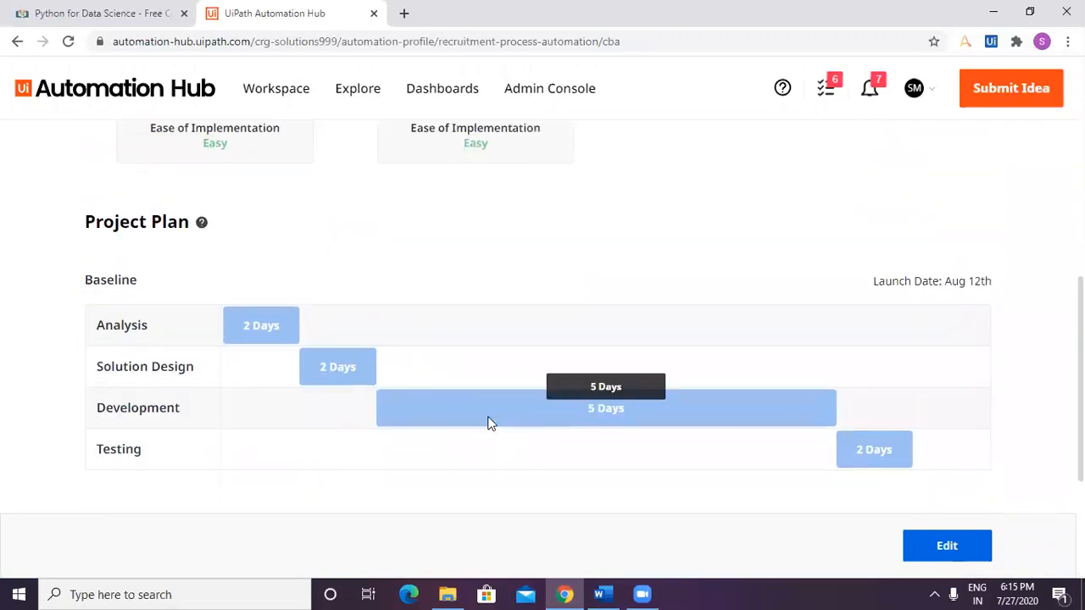
{"action": "scroll", "coordinate": [488, 421], "scroll_direction": "up", "scroll_amount": 3}
{"action": "scroll", "coordinate": [488, 421], "scroll_direction": "down", "scroll_amount": 2}
{"action": "scroll", "coordinate": [488, 421], "scroll_direction": "up", "scroll_amount": 2}
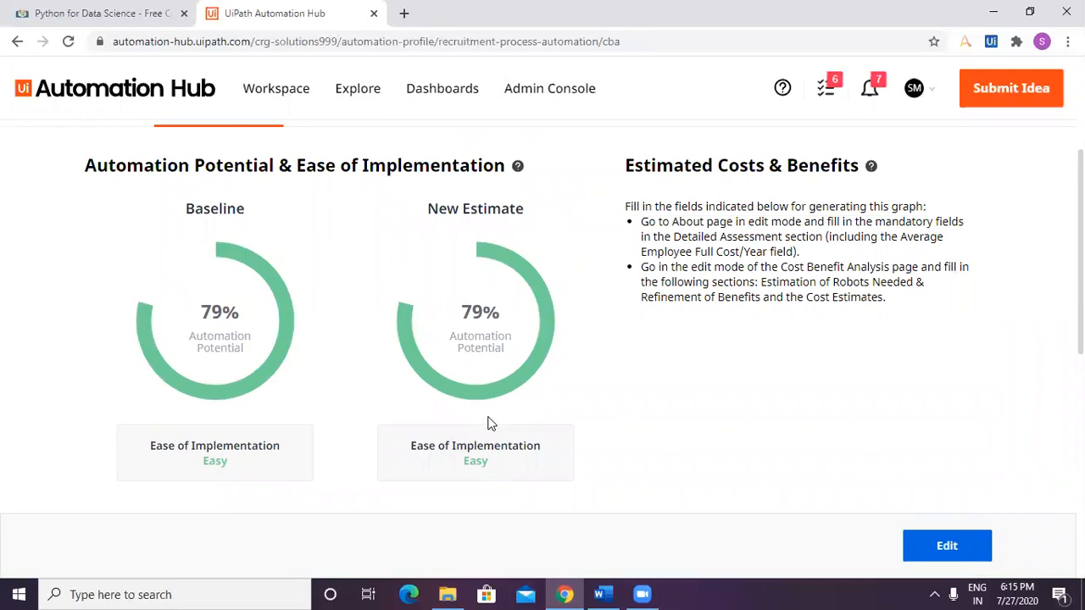
{"action": "scroll", "coordinate": [488, 422], "scroll_direction": "up", "scroll_amount": 2}
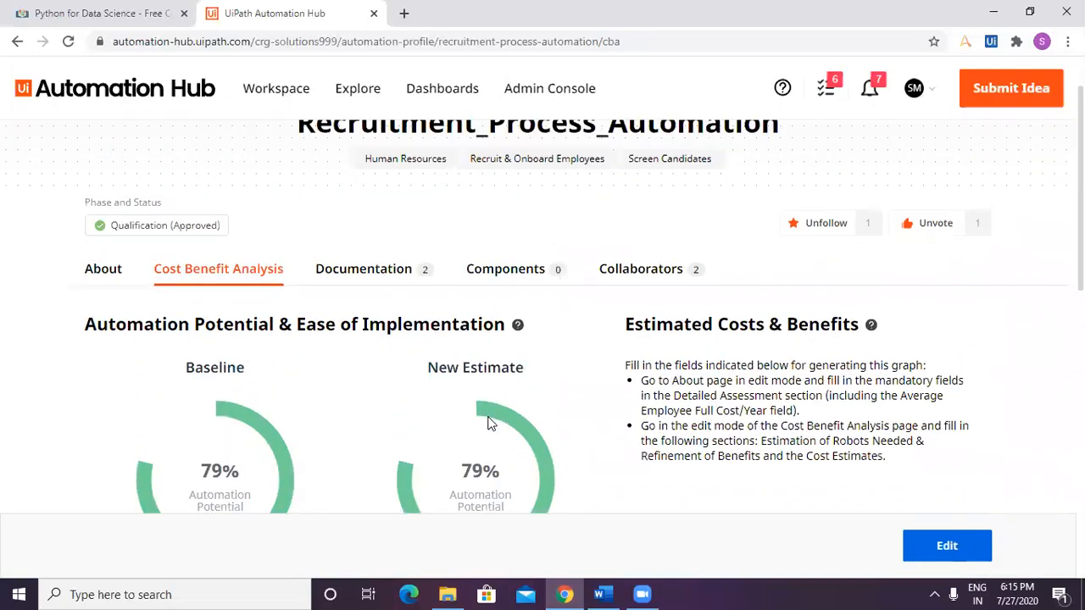